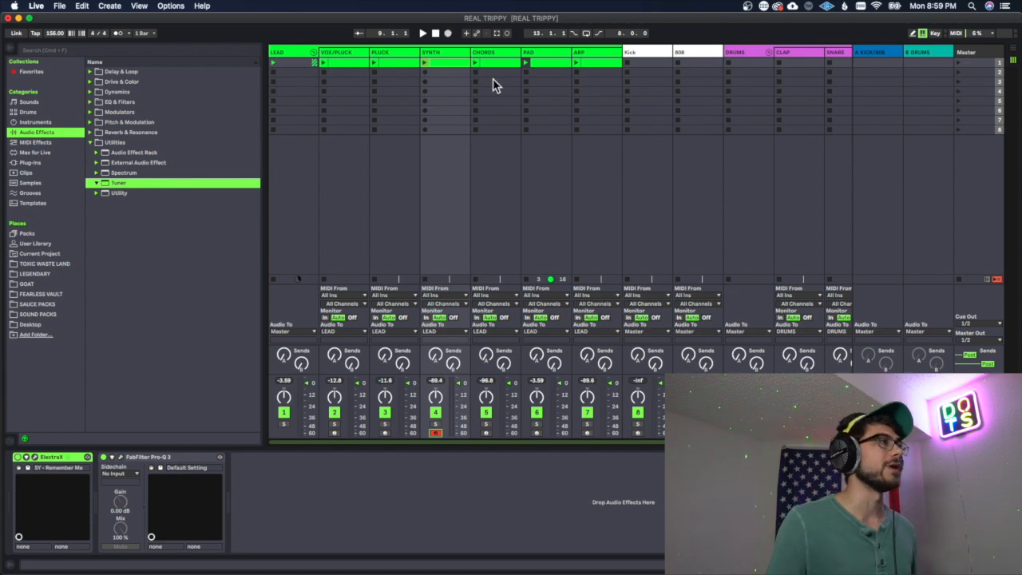
# Step: View the ElectraX instrument on the SYNTH track, arm the CHORDS track for recording and open its ElectraX
pyautogui.click(34, 457)
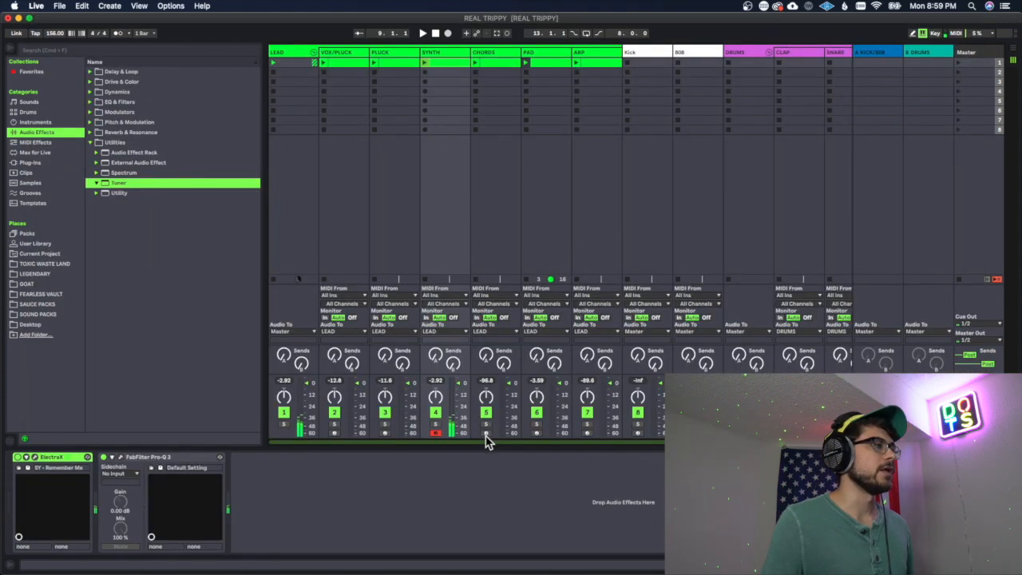
pyautogui.click(487, 434)
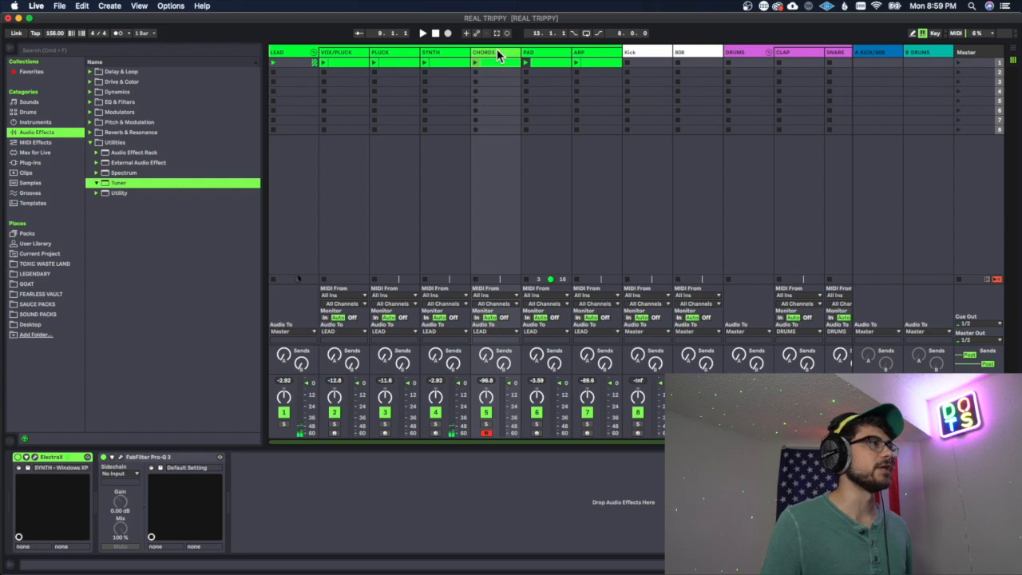
pyautogui.click(34, 458)
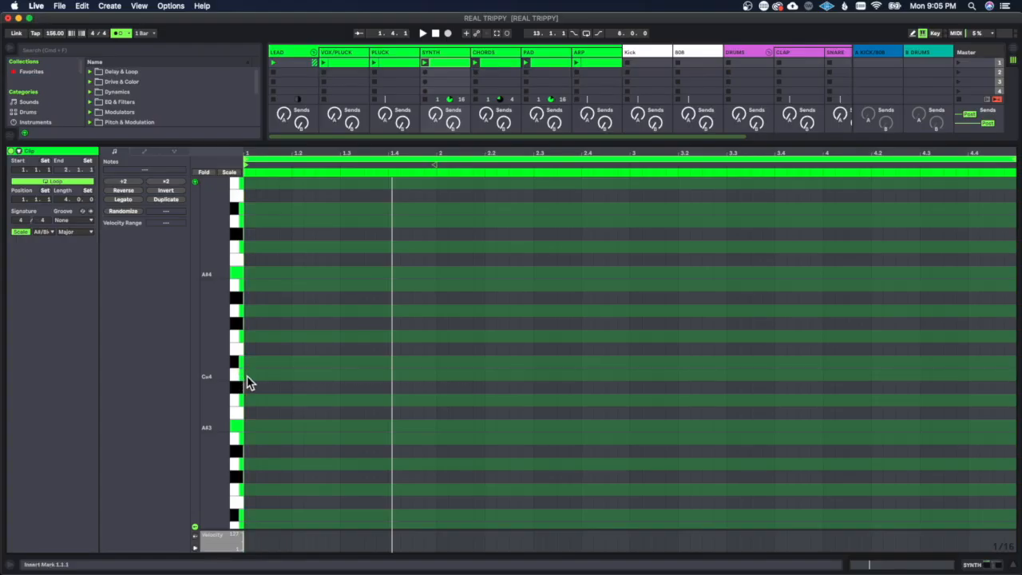
# Step: Enter three-note chords of Cx4, E#4 and Gx4 at 1.1.1, 1.2.3 and 1.4.1 in the SYNTH clip
pyautogui.doubleClick(250, 285)
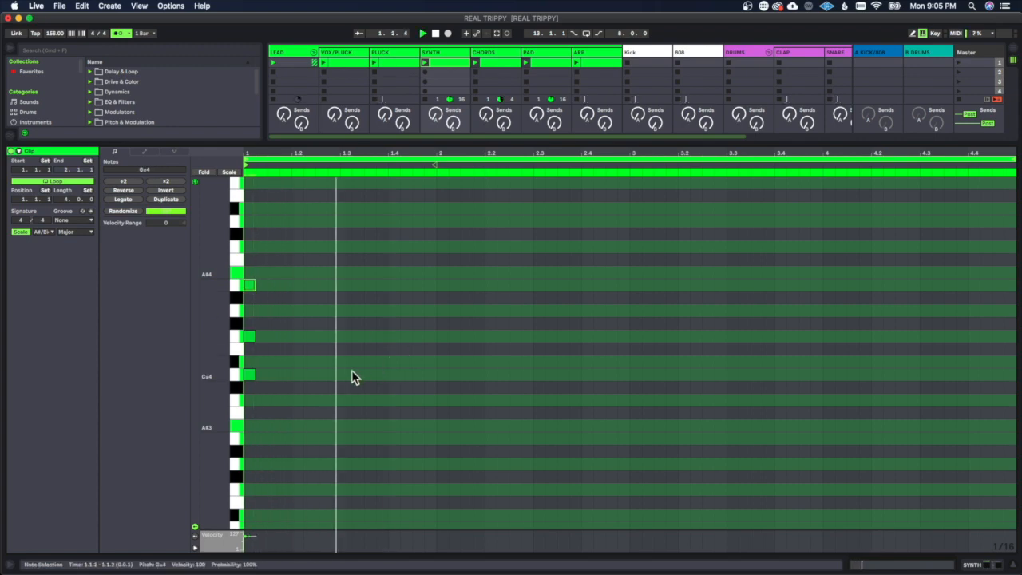
pyautogui.doubleClick(320, 374)
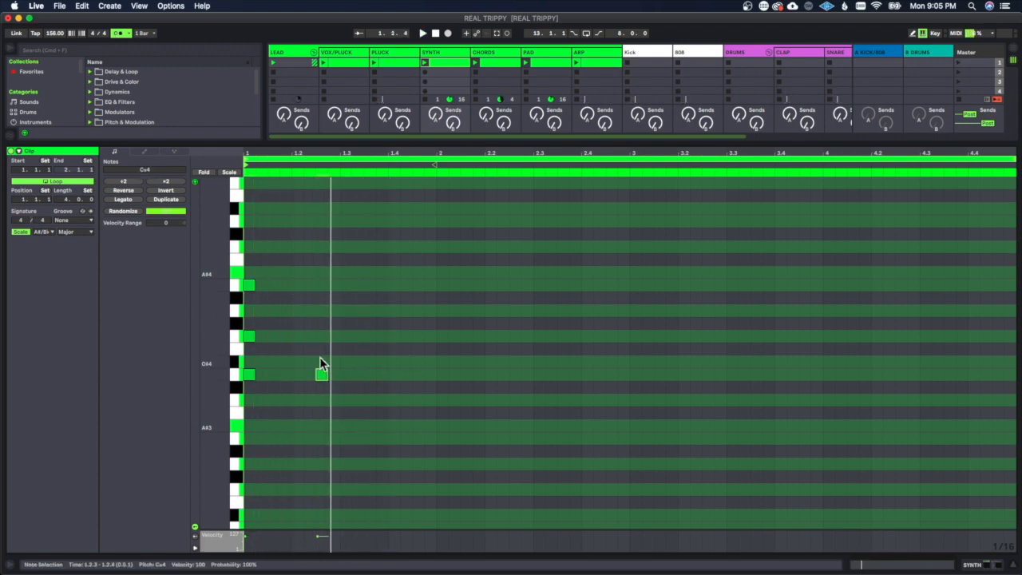
pyautogui.click(322, 290)
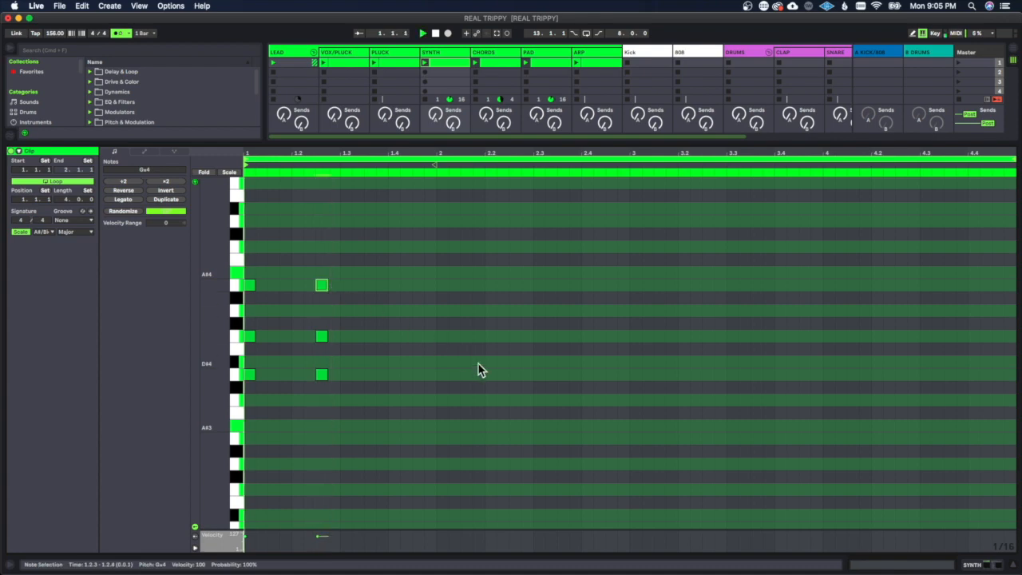
pyautogui.doubleClick(392, 336)
pyautogui.doubleClick(392, 287)
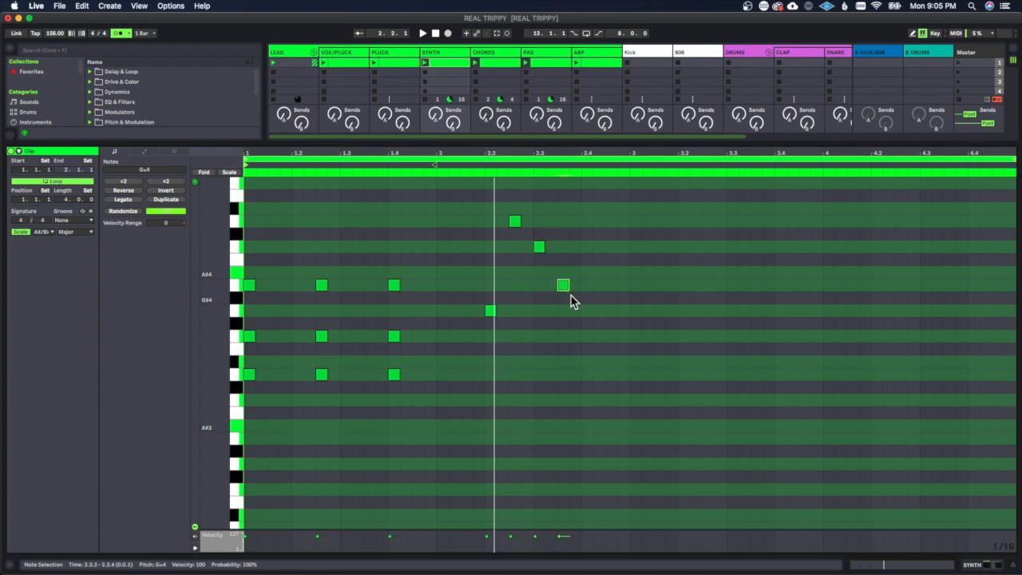
# Step: Finish the bar 2 melody with A#4 at 2.3.1, B#4 at 2.4.1 and Fx4 at 2.4.3
pyautogui.doubleClick(590, 349)
pyautogui.moveTo(590, 348); pyautogui.dragTo(592, 262)
pyautogui.press('space')
pyautogui.click(647, 341)
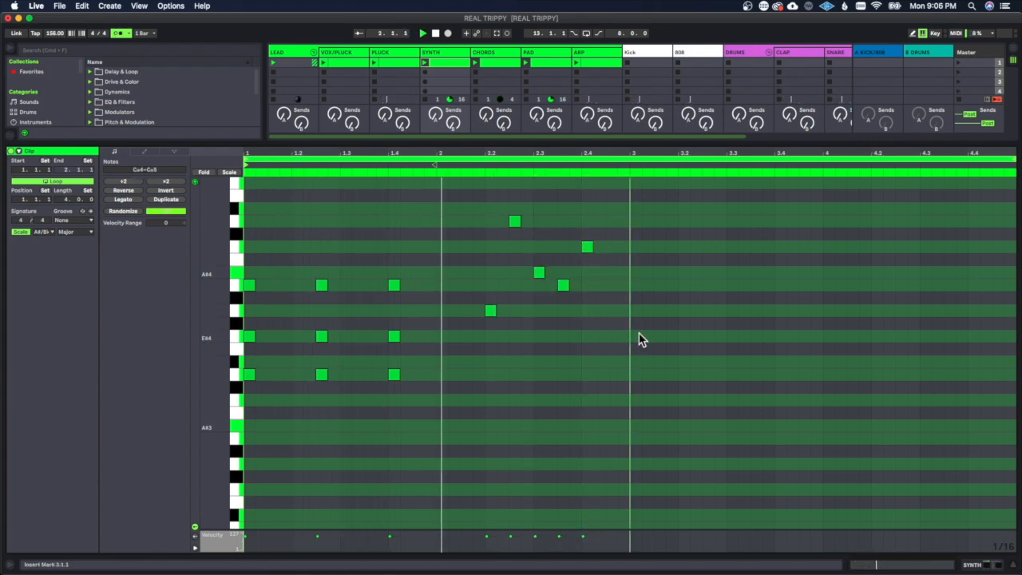
pyautogui.doubleClick(611, 310)
# Step: Duplicate all notes of the first two bars into bars 3 and 4 and play the clip
pyautogui.moveTo(628, 412); pyautogui.dragTo(226, 169)
pyautogui.press('super+d')
pyautogui.click(631, 406)
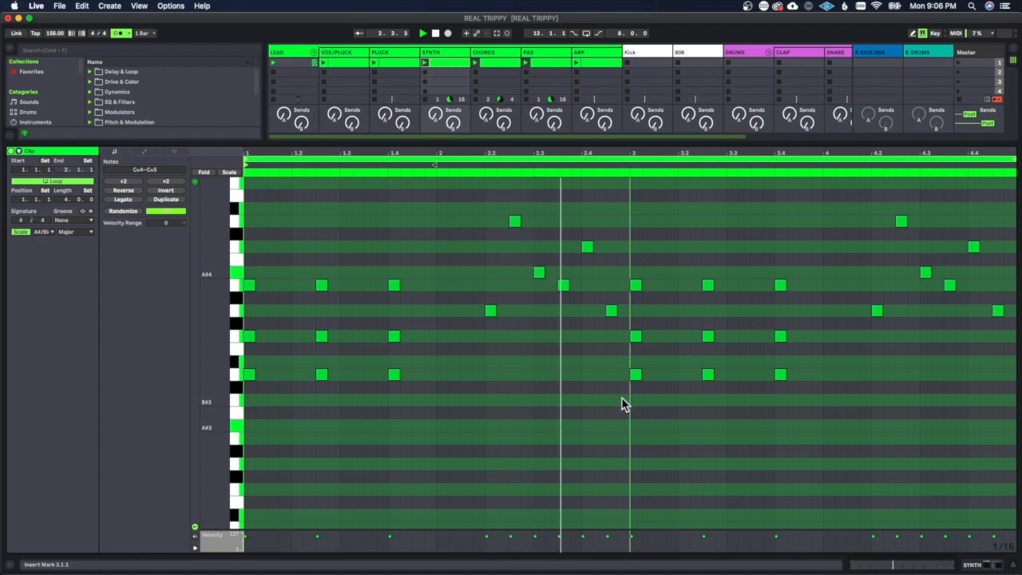
pyautogui.press('space')
# Step: Lower the three bar 3 chords so each is made of A#3, Cx4 and E#4, and play the result
pyautogui.moveTo(629, 258); pyautogui.dragTo(807, 416)
pyautogui.moveTo(631, 383); pyautogui.dragTo(641, 435)
pyautogui.click(642, 465)
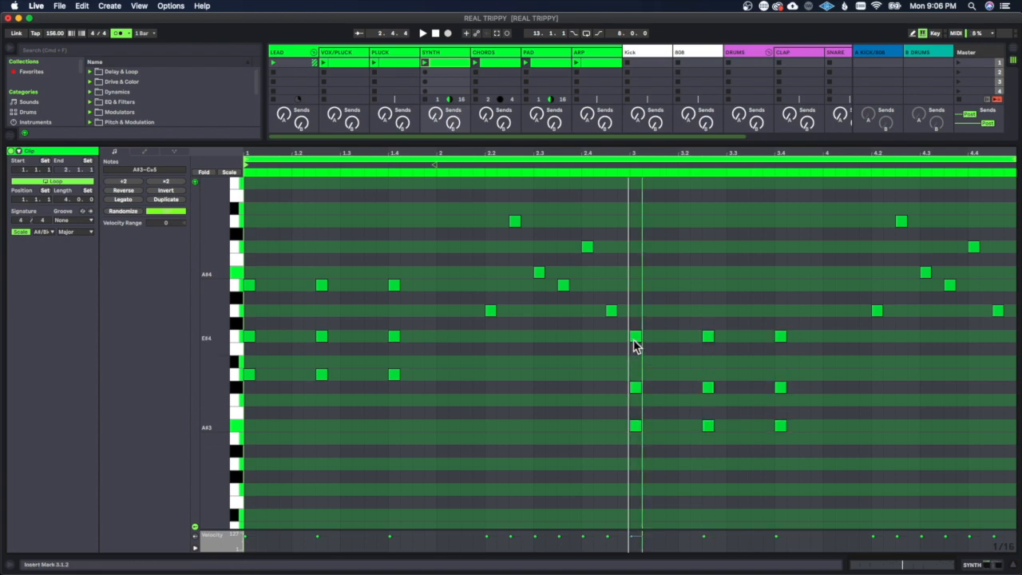
pyautogui.moveTo(637, 391); pyautogui.dragTo(636, 379)
pyautogui.press('space')
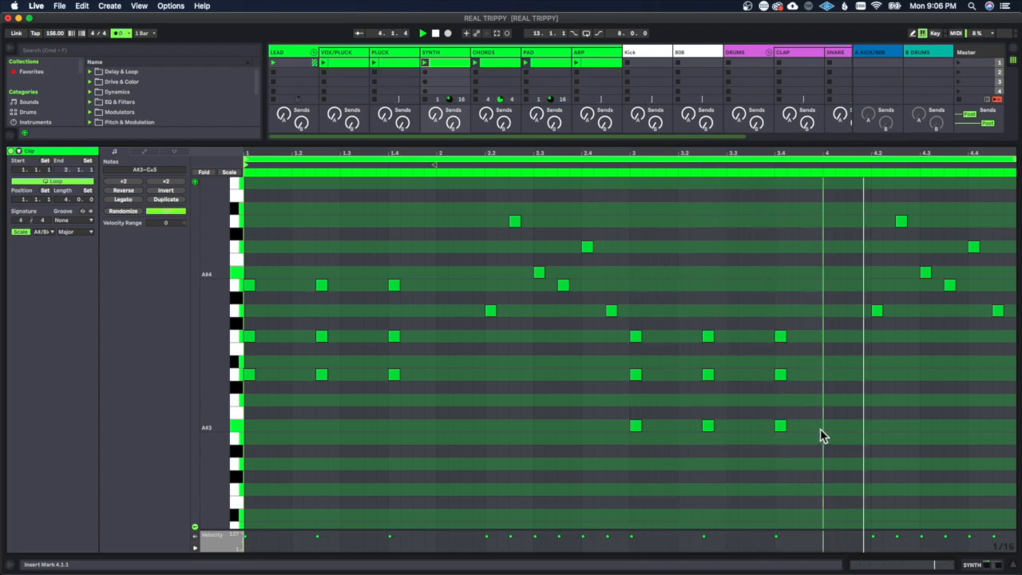
# Step: Rework the bar 4 melody into A#4 at 4.2.3 with quarter notes D#5 at 4.3.1 and Gx4 at 4.4.1, removing the extra B#4
pyautogui.moveTo(901, 221); pyautogui.dragTo(903, 234)
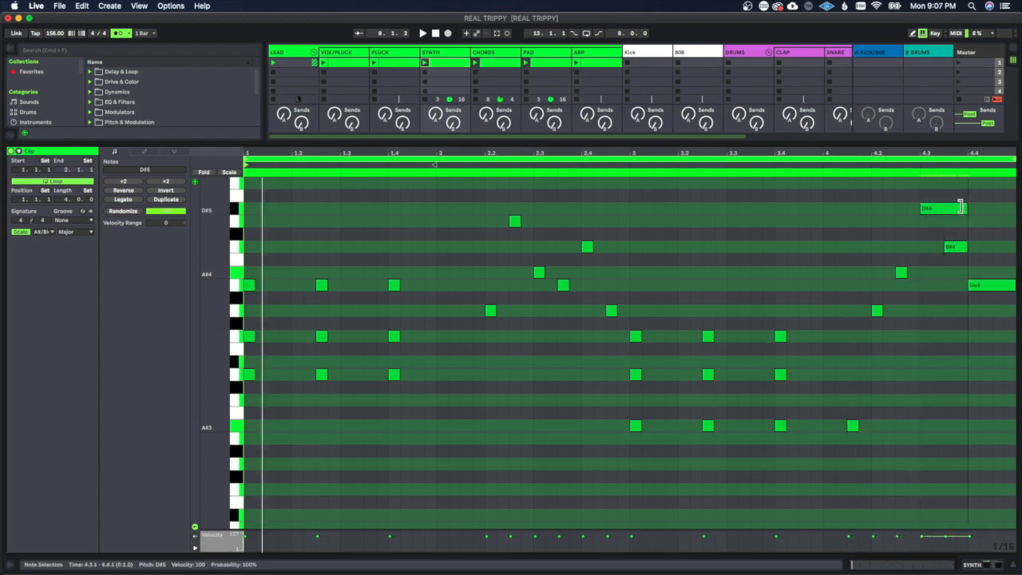
pyautogui.doubleClick(956, 248)
pyautogui.click(916, 380)
pyautogui.press('space')
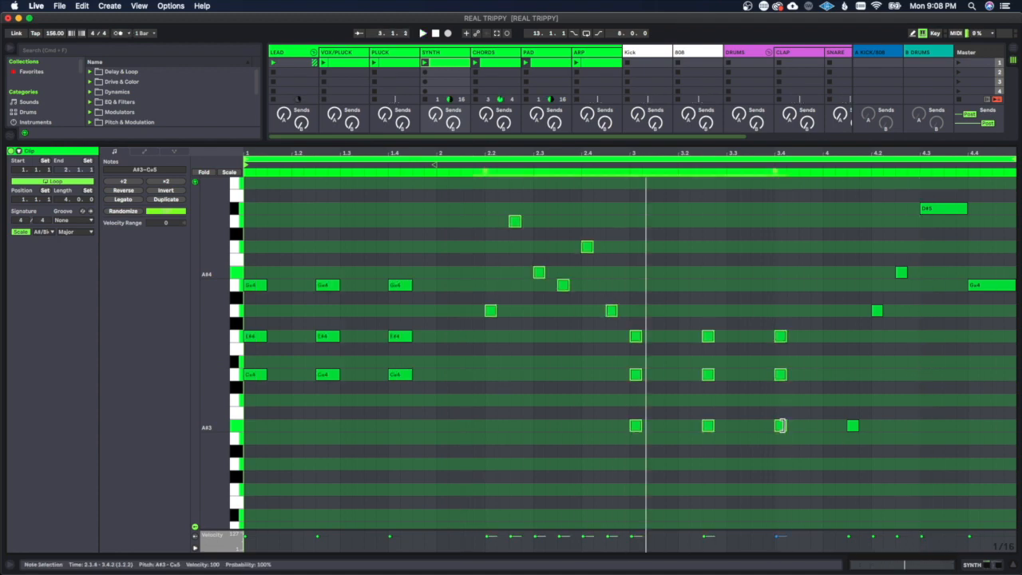
# Step: Lengthen all the sixteenth notes in the SYNTH clip to eighth notes and play the clip
pyautogui.moveTo(783, 425); pyautogui.dragTo(795, 427)
pyautogui.click(819, 454)
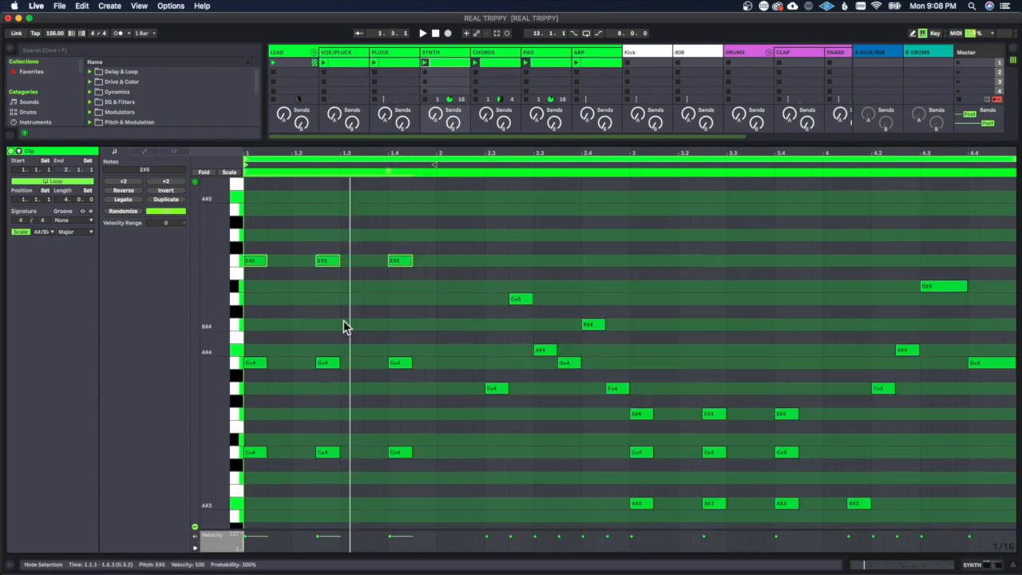
pyautogui.press('space')
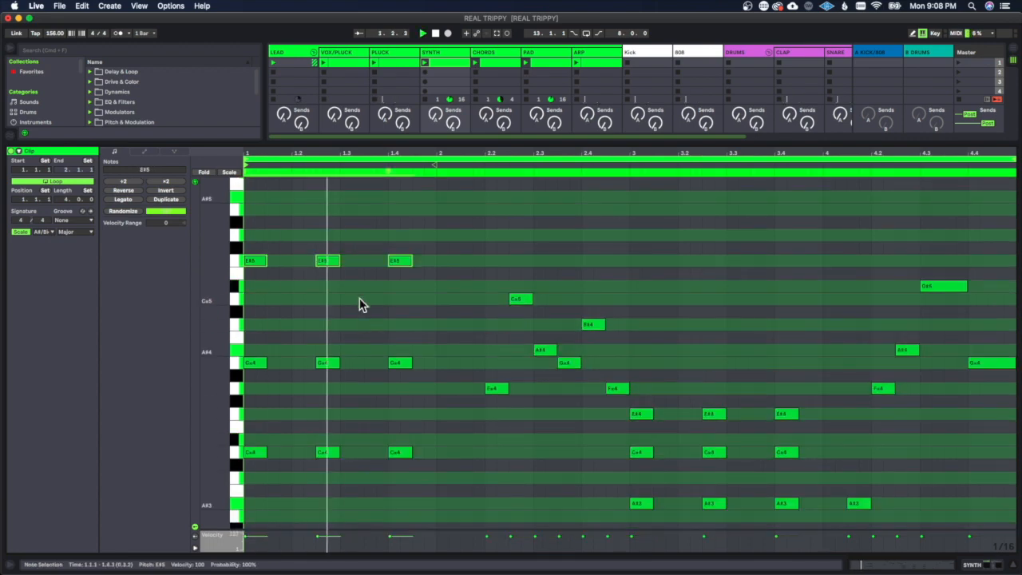
# Step: Add a short Cx5 note at 1.2.1 and layer Cx5 notes over the three bar 3 chords
pyautogui.doubleClick(298, 325)
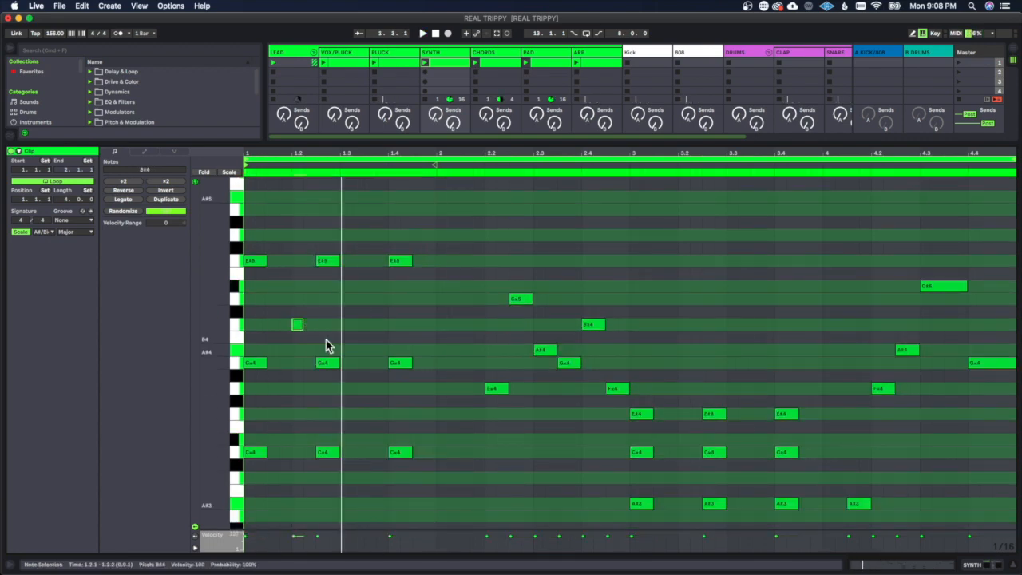
pyautogui.press('space')
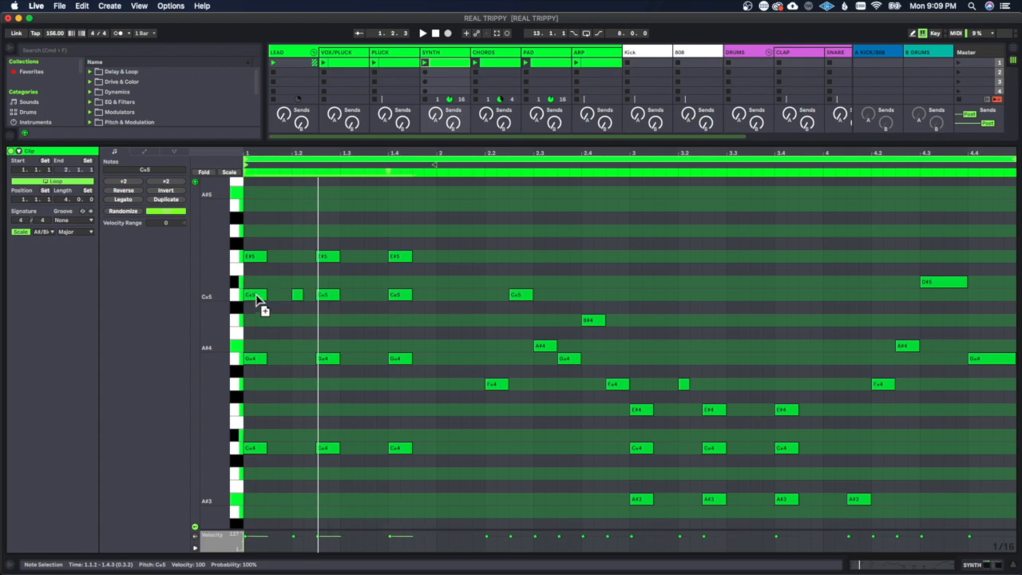
pyautogui.moveTo(592, 397); pyautogui.dragTo(879, 426)
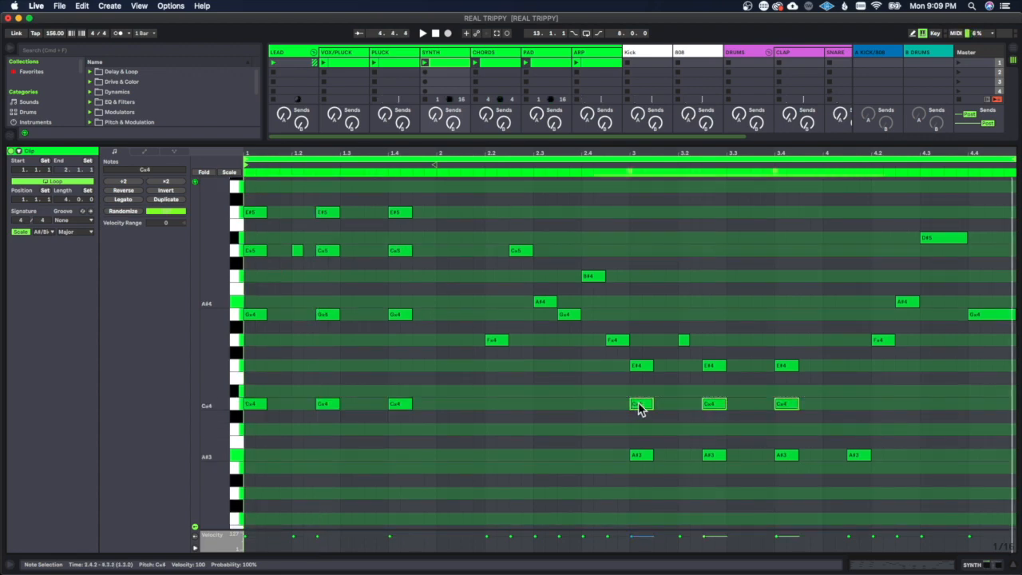
pyautogui.moveTo(639, 408); pyautogui.dragTo(641, 277)
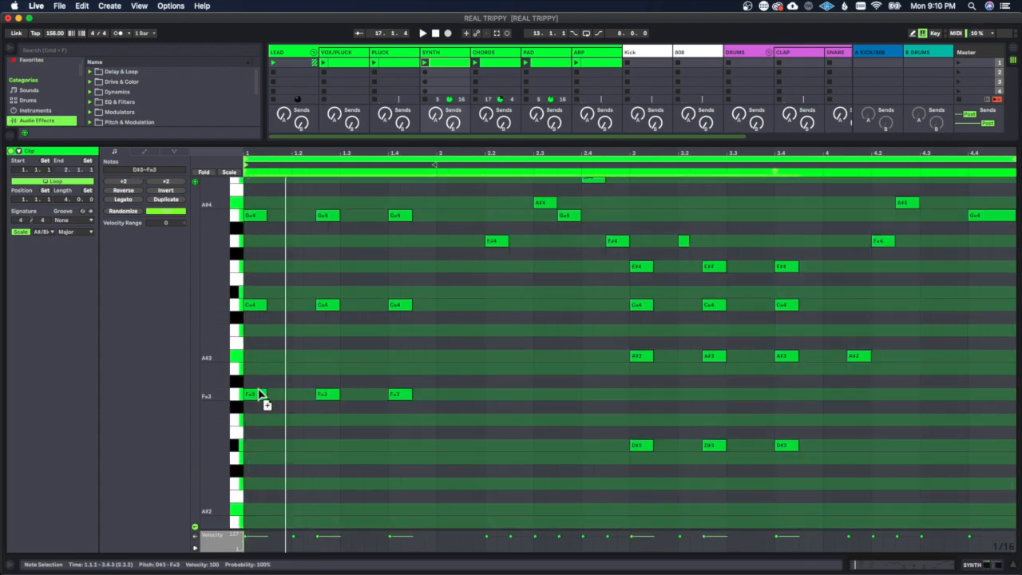
# Step: Copy the lowest chord notes down an octave to Cx3 in bar 1 and A#2 in bar 3
pyautogui.moveTo(263, 399); pyautogui.dragTo(256, 463)
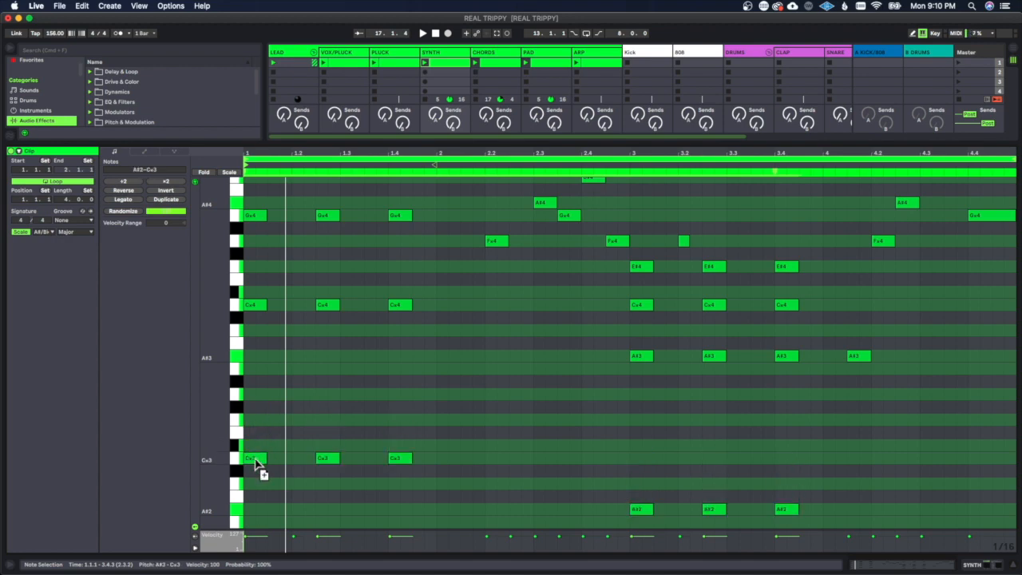
pyautogui.scroll(-3, 489, 448)
pyautogui.scroll(2, 575, 484)
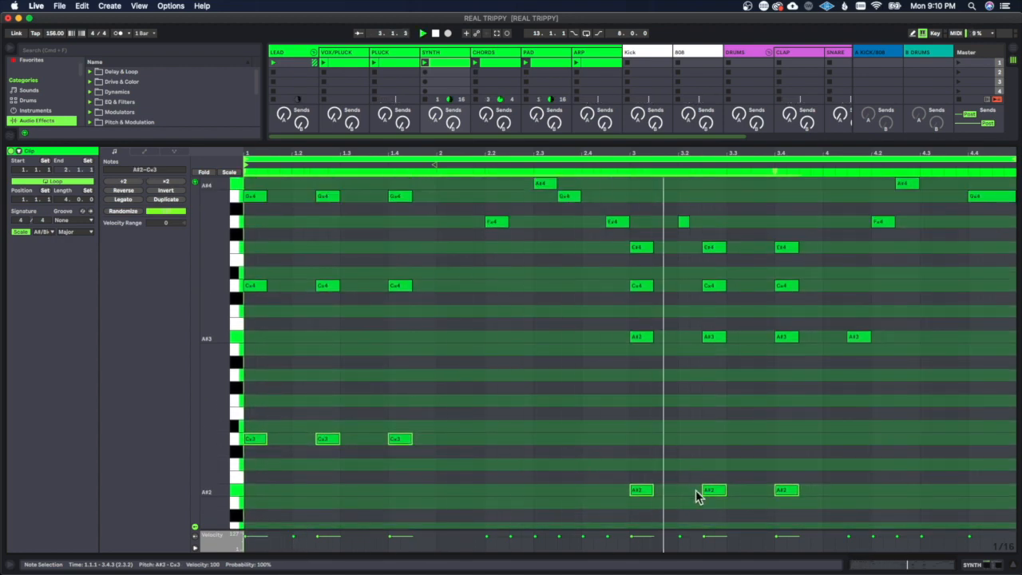
pyautogui.scroll(3, 823, 496)
pyautogui.scroll(-5, 845, 496)
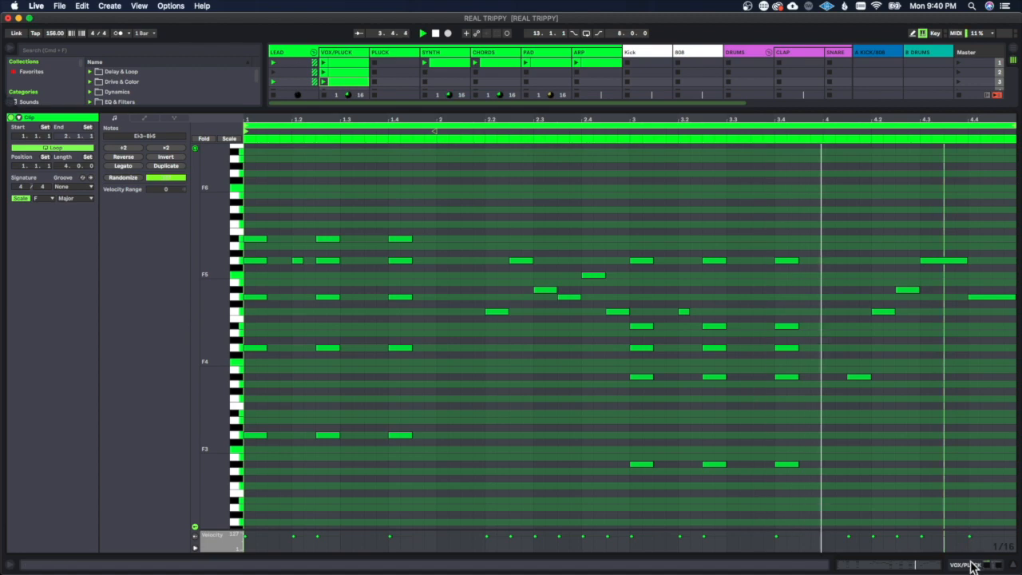
# Step: Delete the lowest octave of chord notes in the VOX/PLUCK clip and shift the remaining notes down one octave
pyautogui.moveTo(441, 463); pyautogui.dragTo(242, 418)
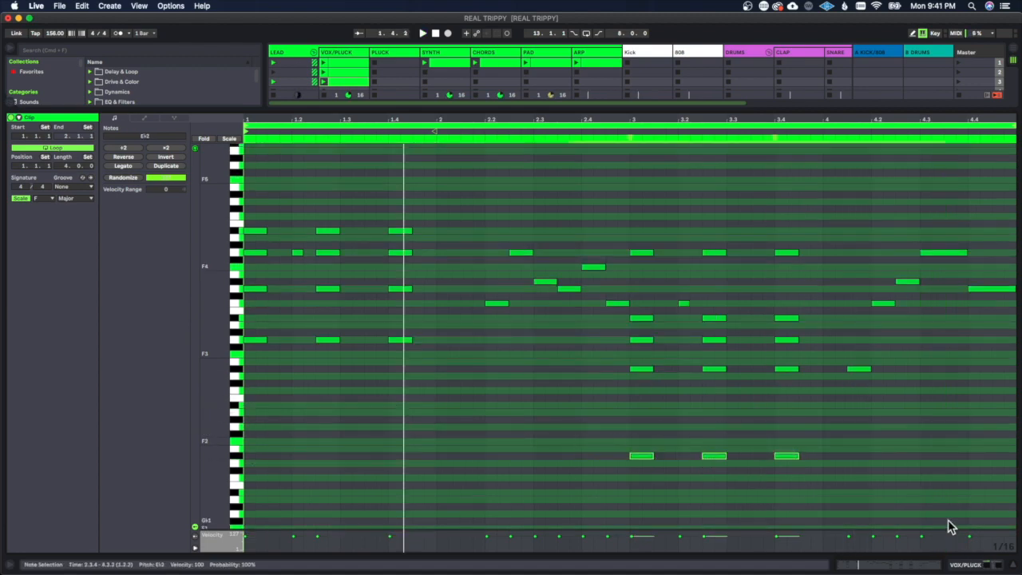
pyautogui.press('Delete')
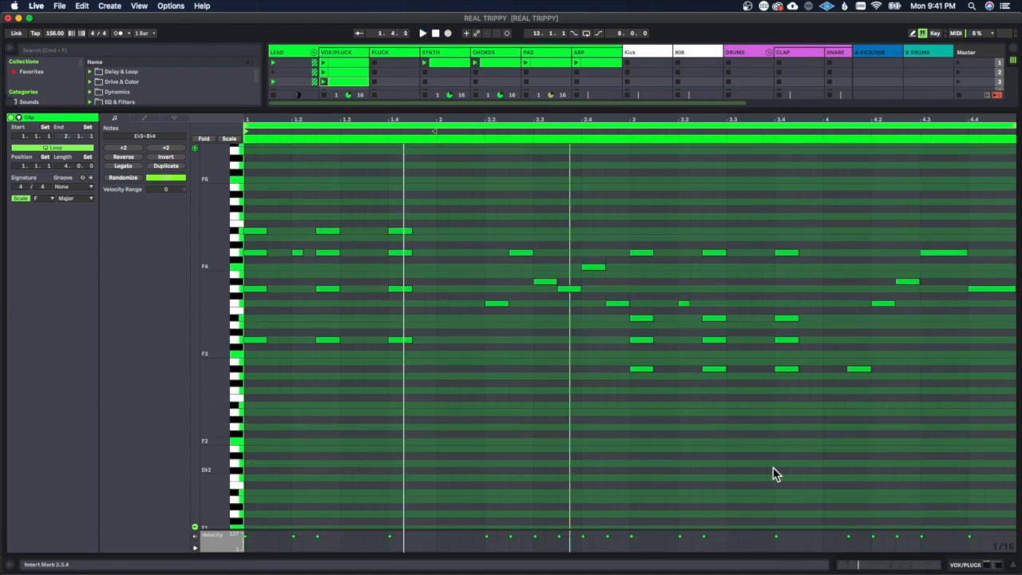
pyautogui.scroll(-2, 743, 467)
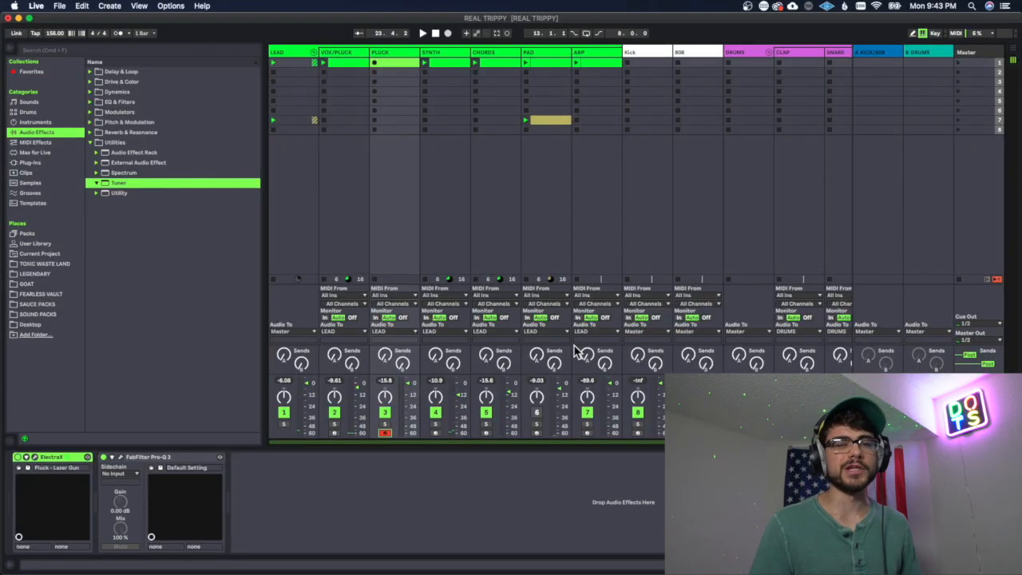
# Step: Move the VOX/PLUCK track after PLUCK and group it with the SYNTH track
pyautogui.moveTo(340, 55); pyautogui.dragTo(421, 55)
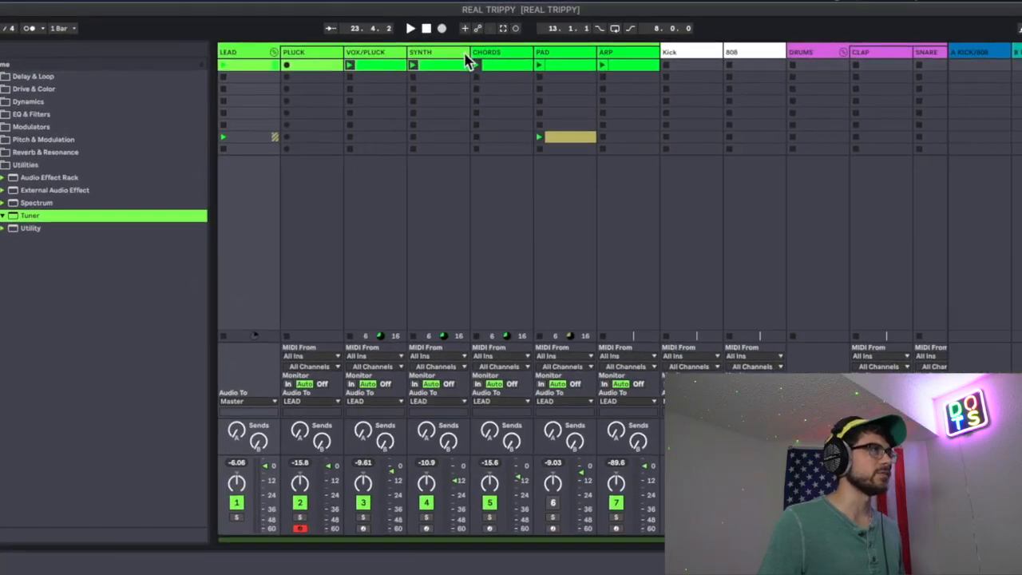
pyautogui.keyDown('shift'); pyautogui.click(437, 52); pyautogui.keyUp('shift')
pyautogui.hotkey('ctrl', 'g')
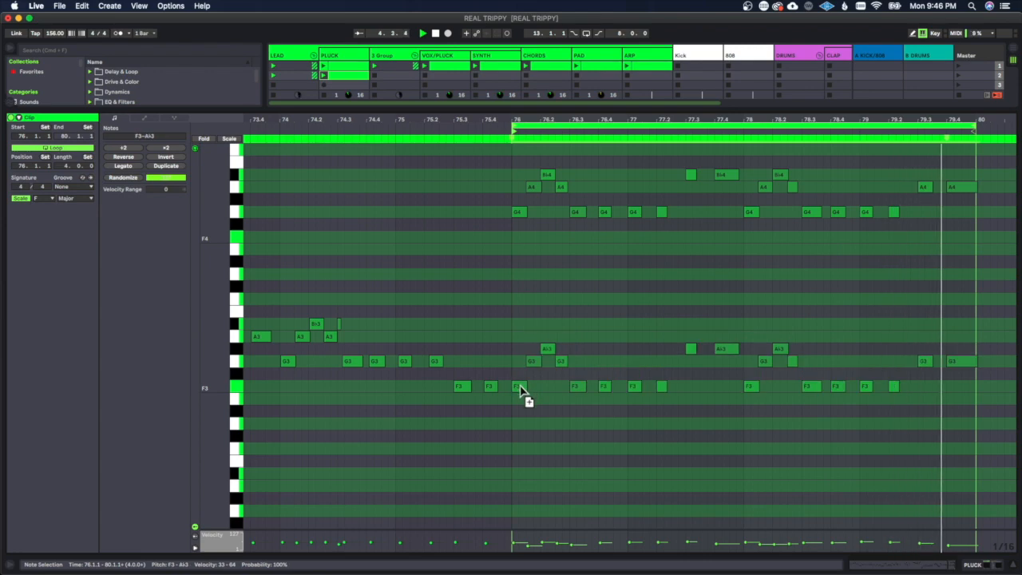
# Step: Copy the looped PLUCK melody down an octave to begin on G3, and transpose all the notes down an octave
pyautogui.moveTo(520, 391); pyautogui.dragTo(523, 365)
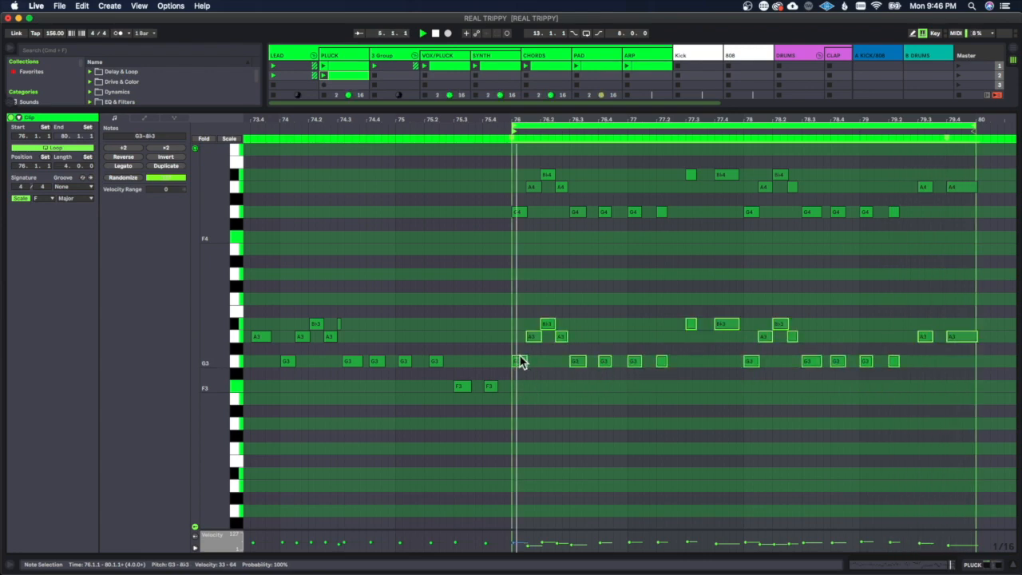
pyautogui.click(629, 394)
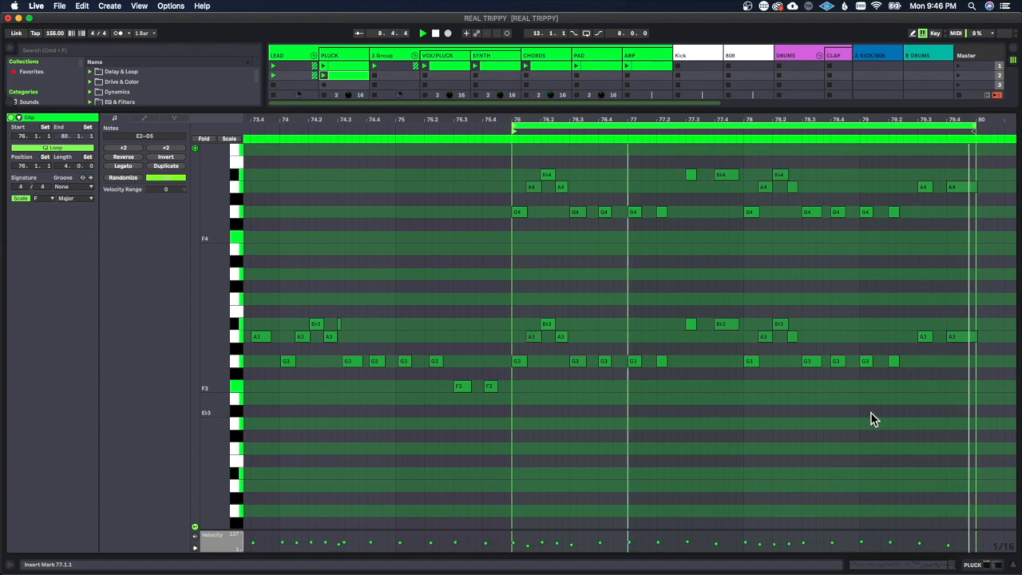
pyautogui.press('super+a')
pyautogui.hotkey('shift', 'Down')
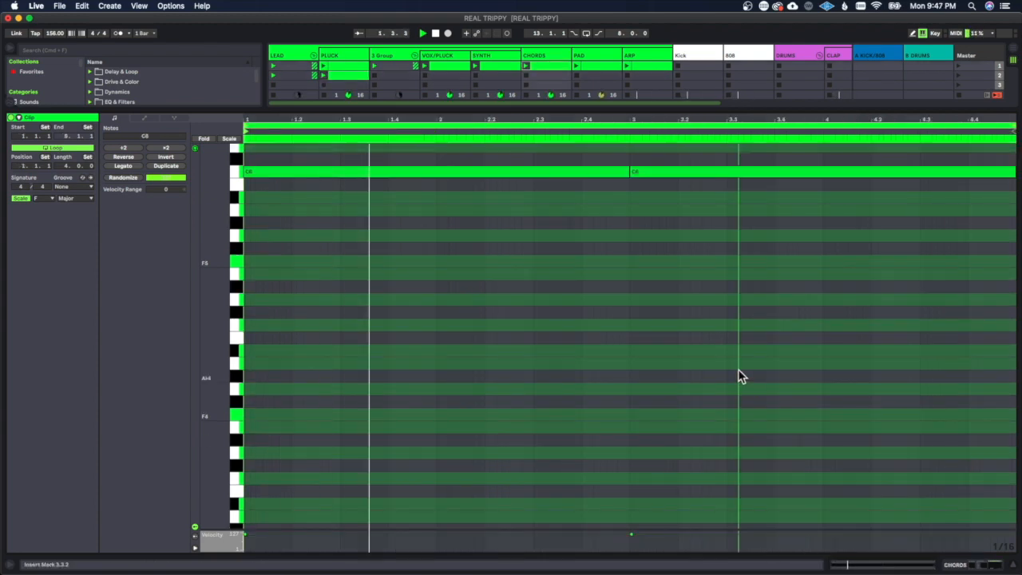
# Step: Shorten the first C6 note in the CHORDS clip to end at 1.4.1 and add two eighth-note C6 hits filling bar 1
pyautogui.press('space')
pyautogui.press('space')
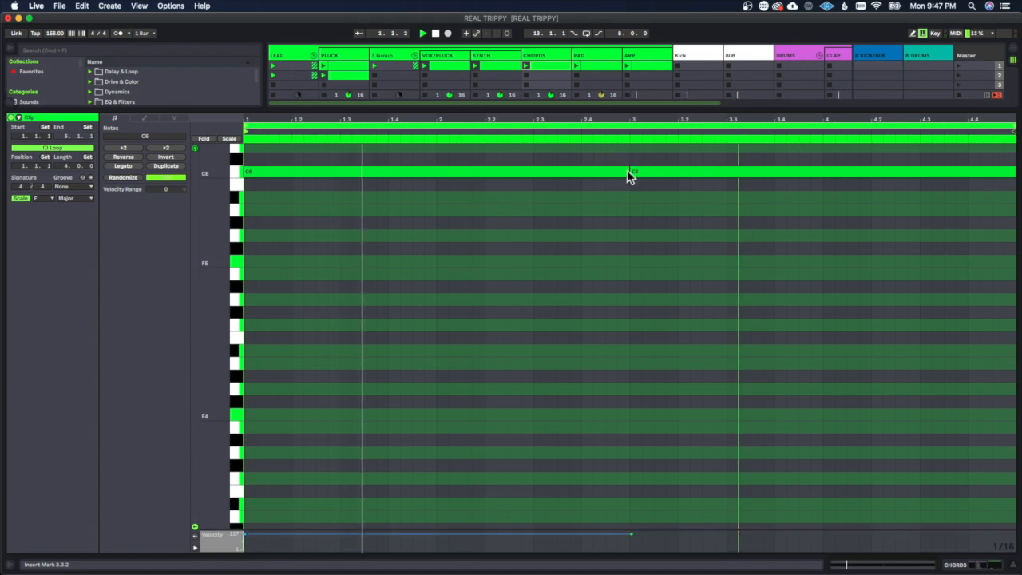
pyautogui.moveTo(612, 180); pyautogui.dragTo(373, 206)
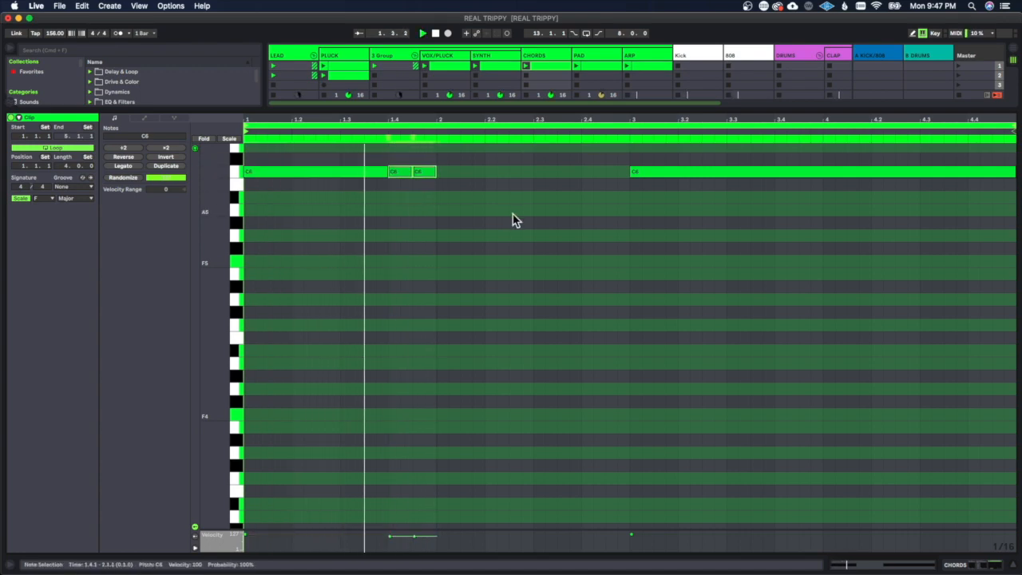
# Step: Duplicate the C6 pattern of bars 1 and 2 into bars 3 and 4 of the CHORDS clip and play it
pyautogui.moveTo(628, 201); pyautogui.dragTo(209, 136)
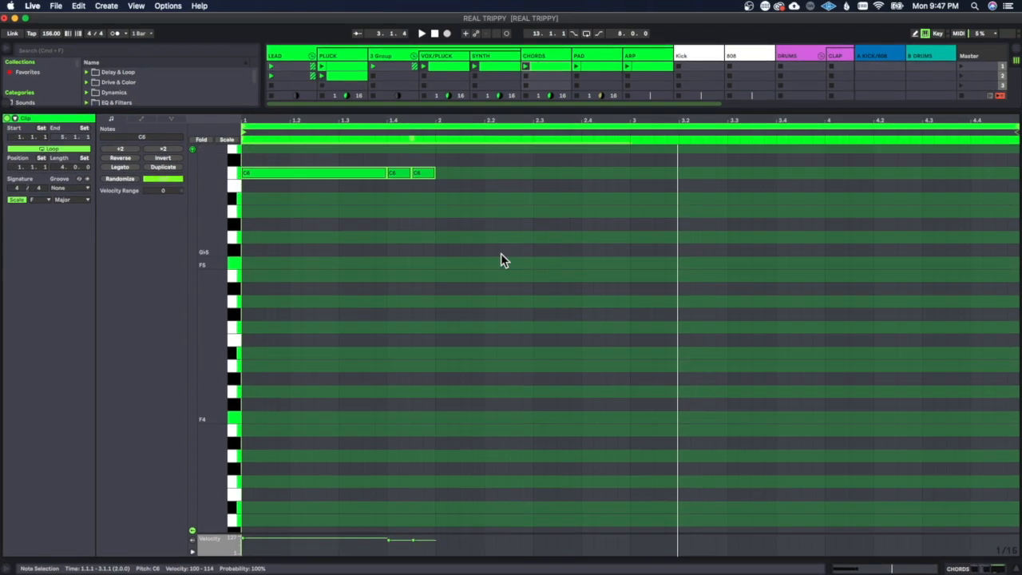
pyautogui.press('super+d')
pyautogui.press('space')
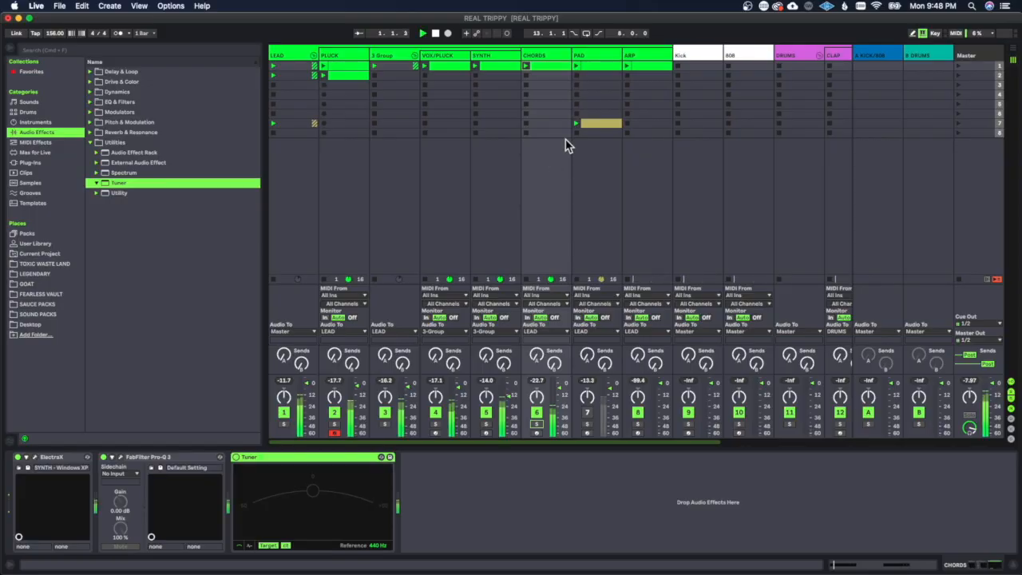
# Step: Open the CHORDS clip in the note editor
pyautogui.doubleClick(554, 67)
pyautogui.scroll(3, 722, 316)
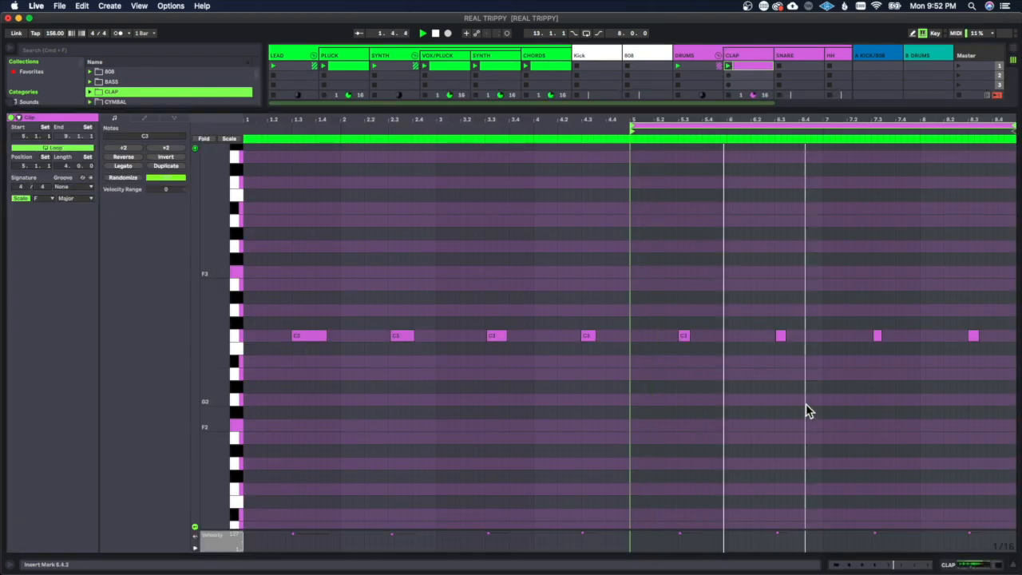
# Step: Quantize all the recorded C3 notes in the CLAP clip to the grid
pyautogui.press('super+a')
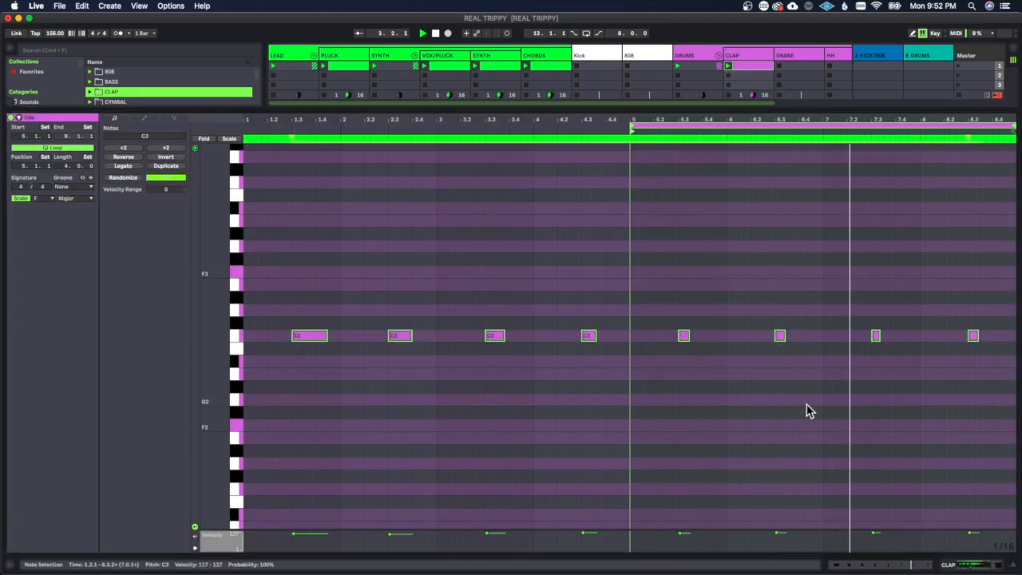
pyautogui.click(716, 279)
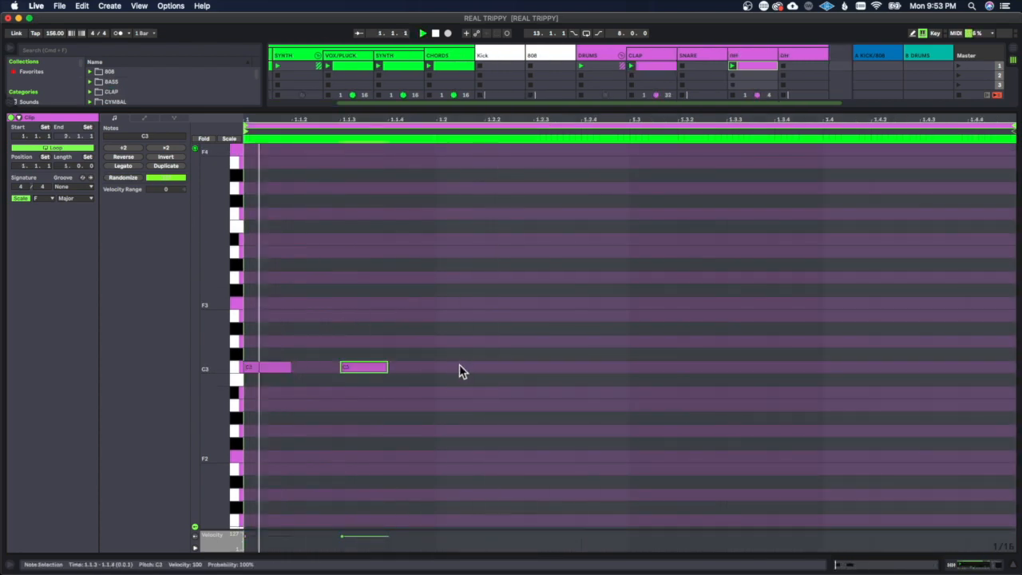
# Step: Duplicate the C3 hi-hat notes until they fill the bar, play the loop and show the HH track's devices
pyautogui.click(466, 368)
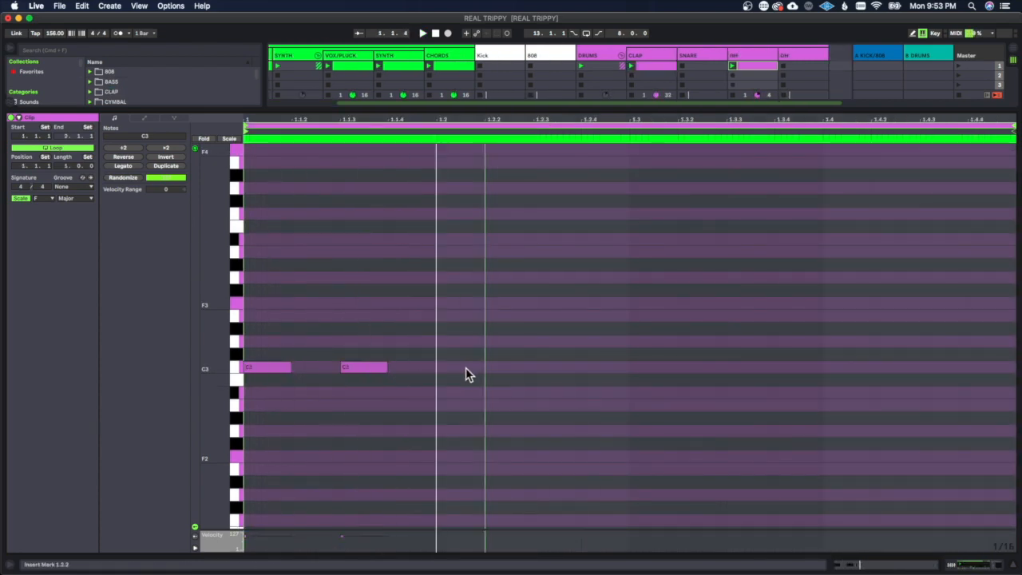
pyautogui.press('super+a')
pyautogui.press('super+d')
pyautogui.press('space')
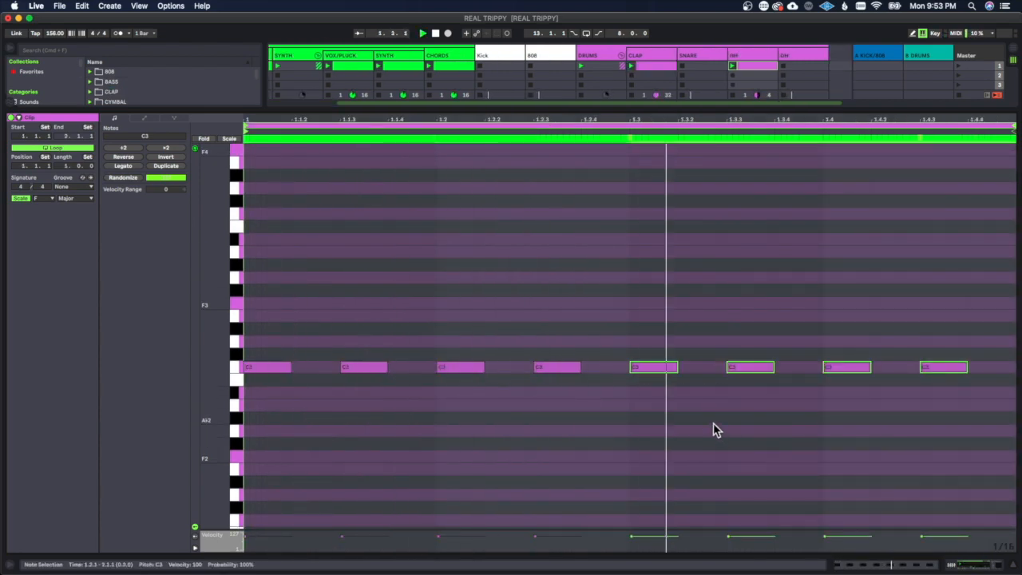
pyautogui.click(982, 564)
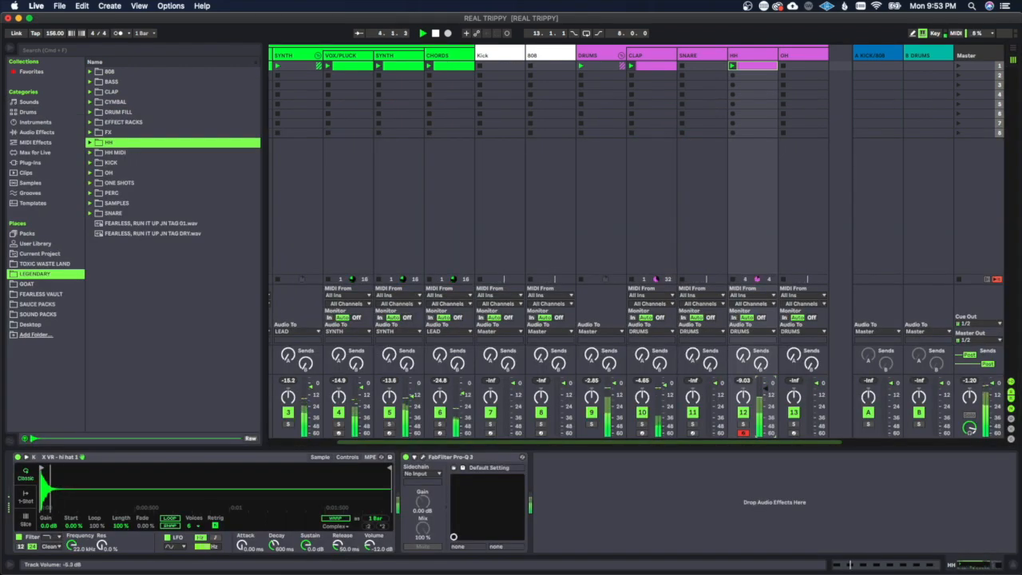
# Step: Extend the HH clip's C3 hi-hats with a fast roll of short notes from 2.3.3 to 2.4.3
pyautogui.doubleClick(770, 64)
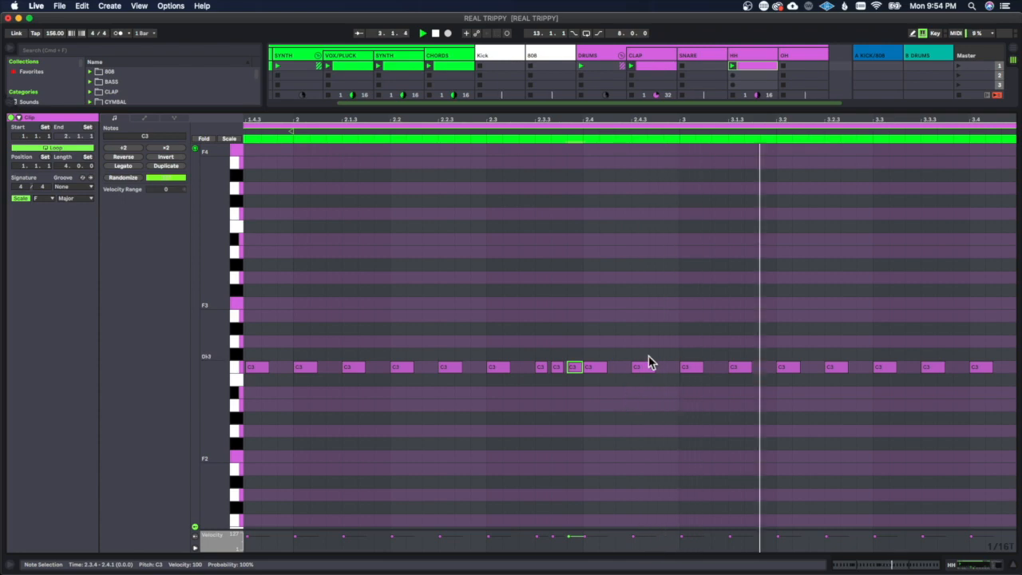
pyautogui.moveTo(558, 355); pyautogui.dragTo(575, 373)
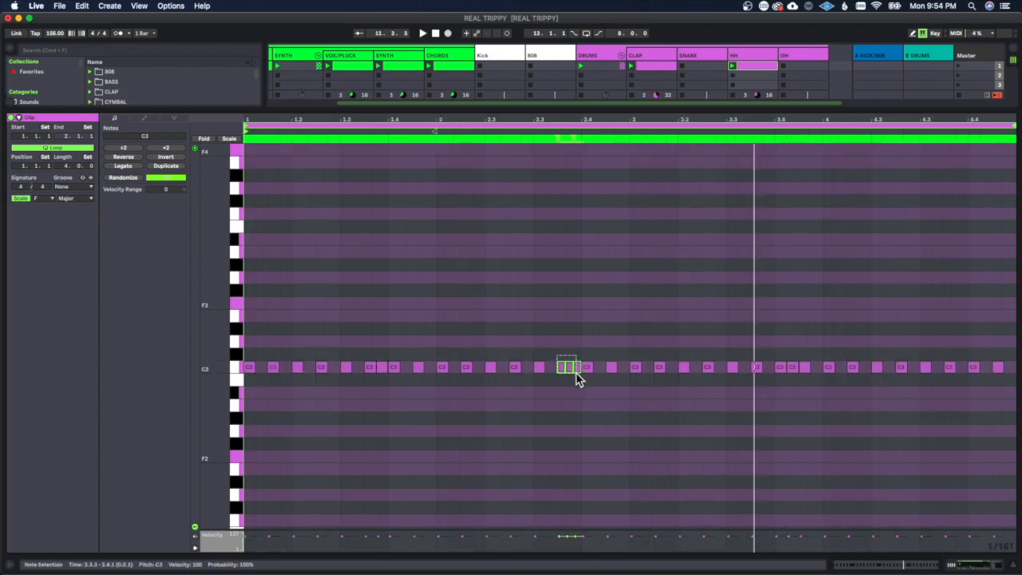
pyautogui.press('space')
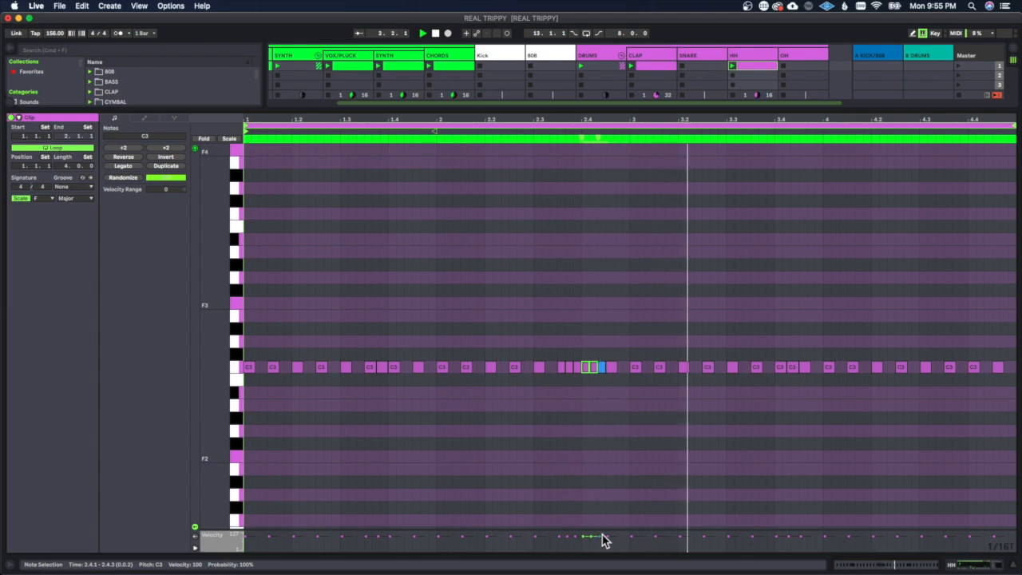
# Step: Slope the velocities of the C3 roll between 2.3.3 and 2.4.3 steadily downward and play the loop
pyautogui.click(573, 533)
pyautogui.moveTo(564, 536); pyautogui.dragTo(600, 551)
pyautogui.press('space')
pyautogui.click(624, 467)
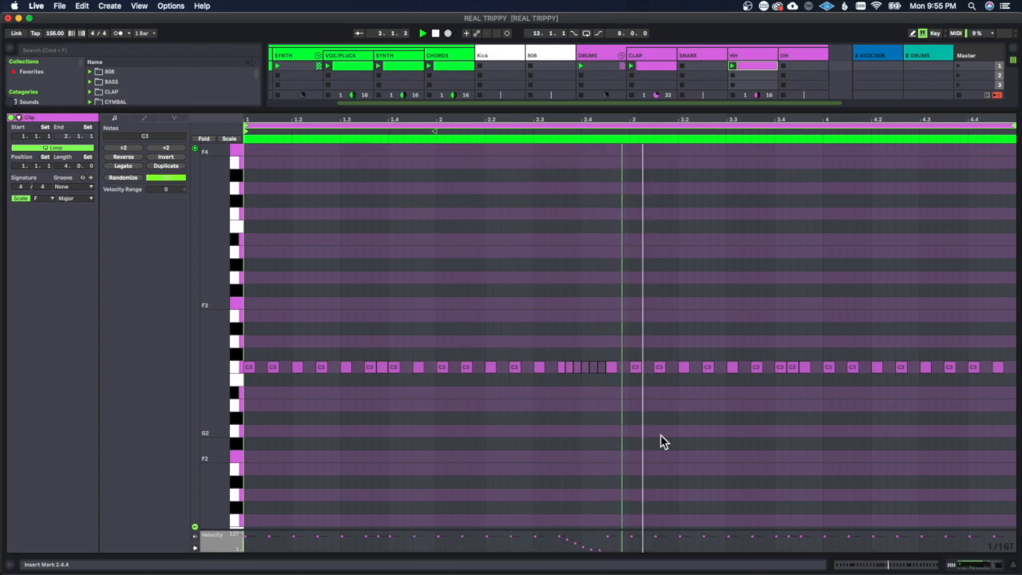
# Step: Turn the C3 hi-hat note at 4.3.3 into a quick roll of three short notes
pyautogui.click(948, 367)
pyautogui.click(960, 404)
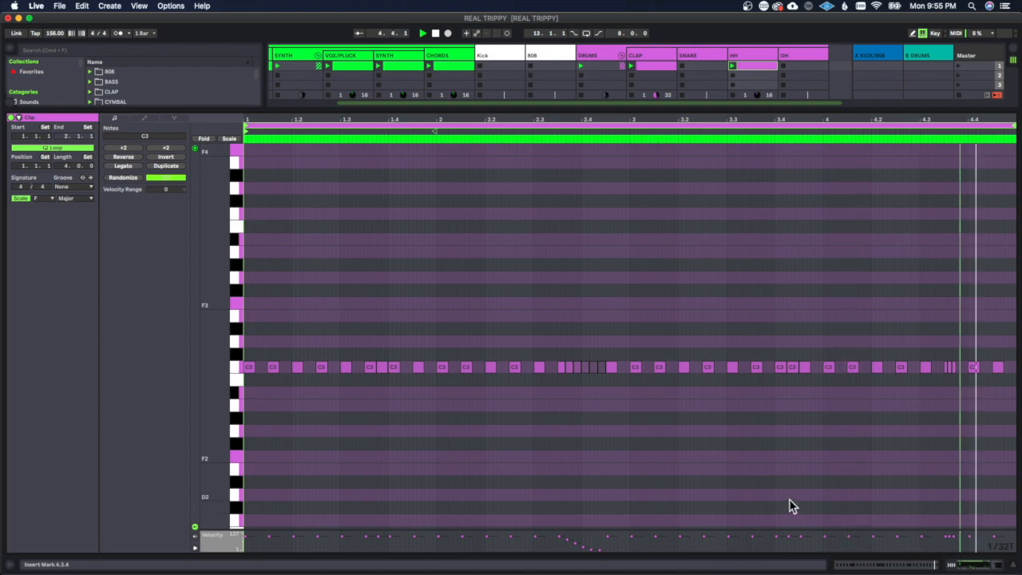
# Step: Place D2 notes at 1.2.3, 2.2.1 and 2.2.3 below the hi-hat row in the HH clip
pyautogui.scroll(-3, 868, 452)
pyautogui.click(322, 420)
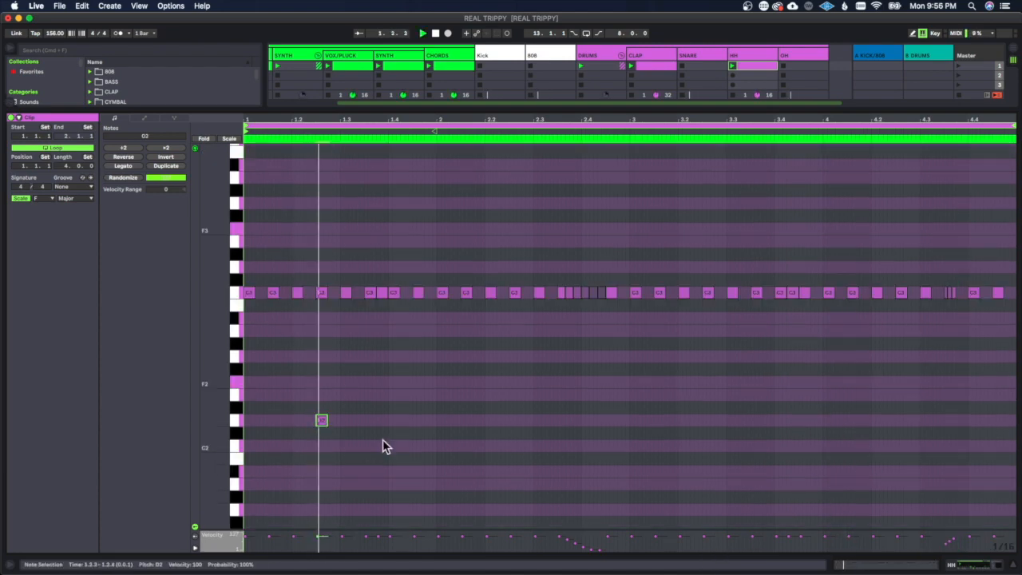
pyautogui.click(490, 420)
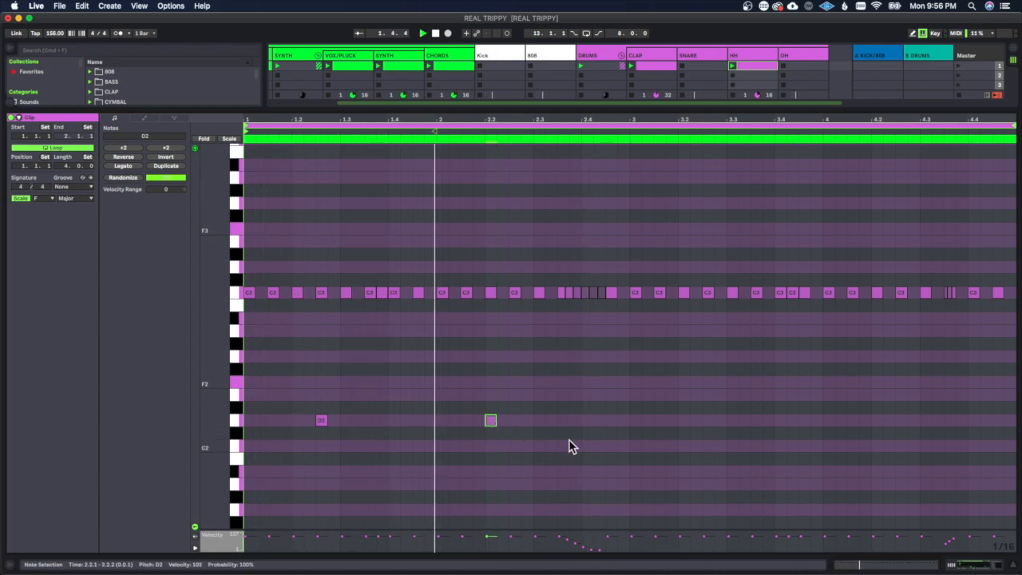
pyautogui.click(512, 420)
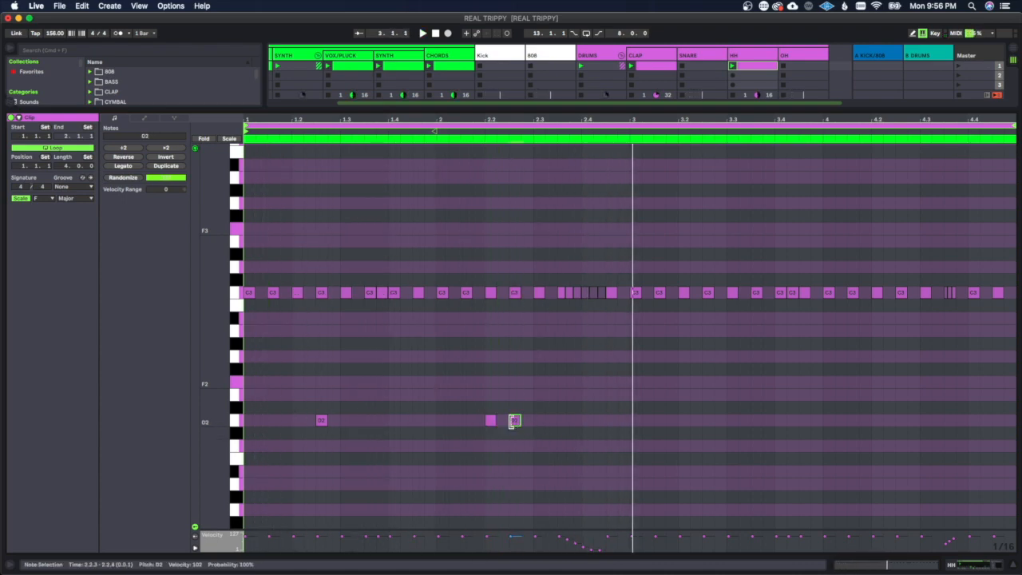
pyautogui.click(565, 435)
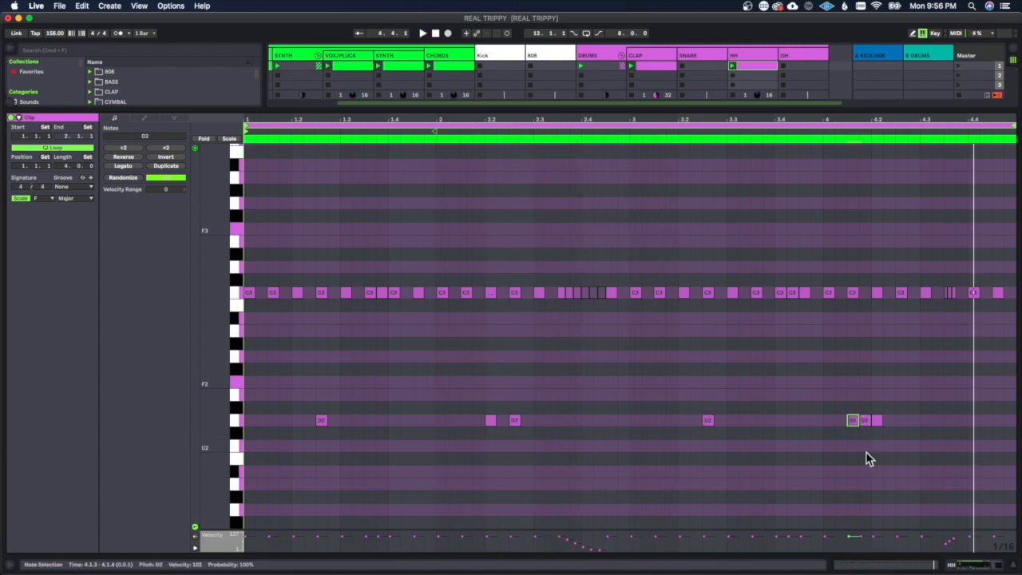
pyautogui.click(870, 463)
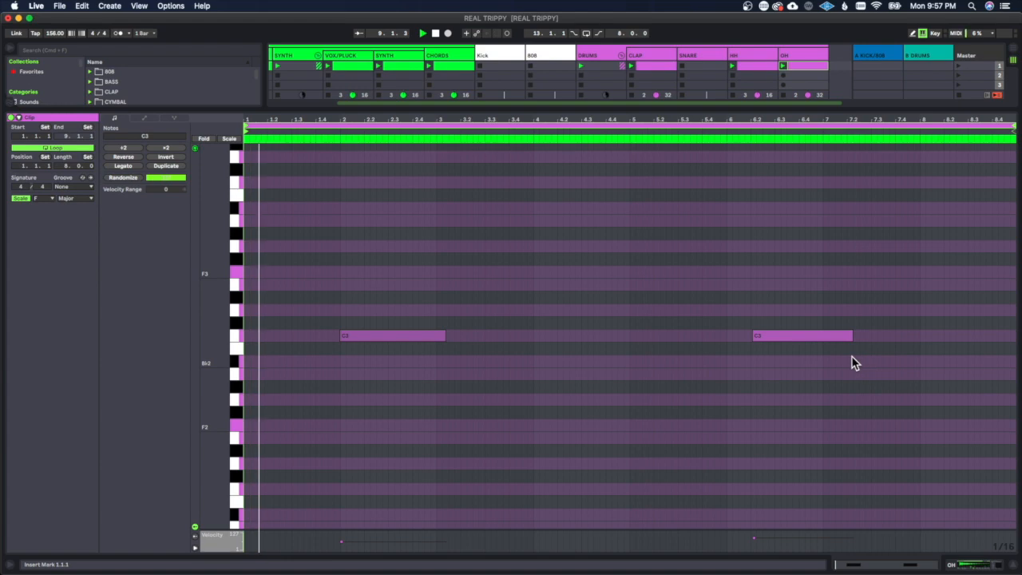
# Step: Set the SNARE clip's loop length to 8 bars
pyautogui.click(871, 381)
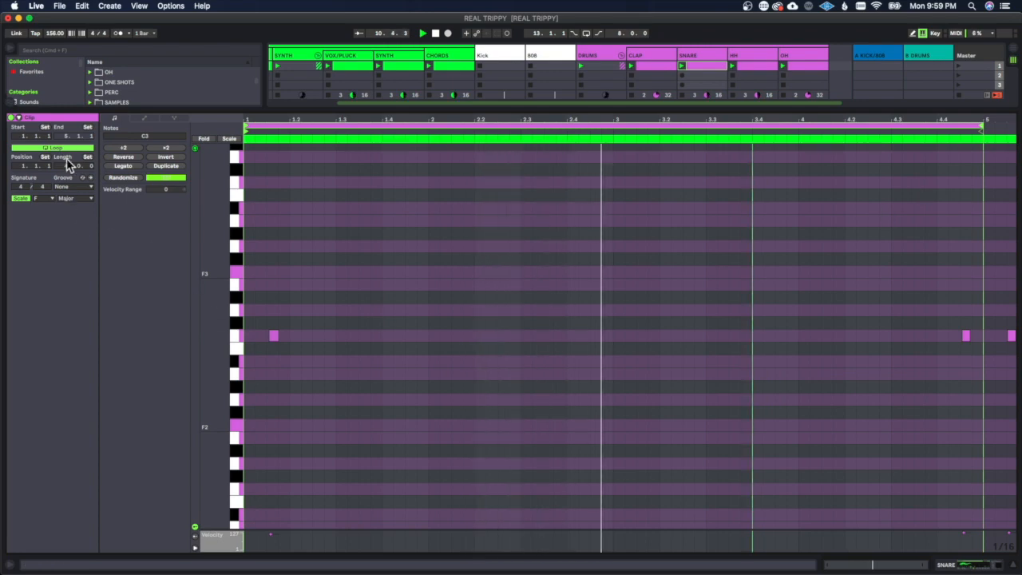
pyautogui.write('8')
pyautogui.press('Return')
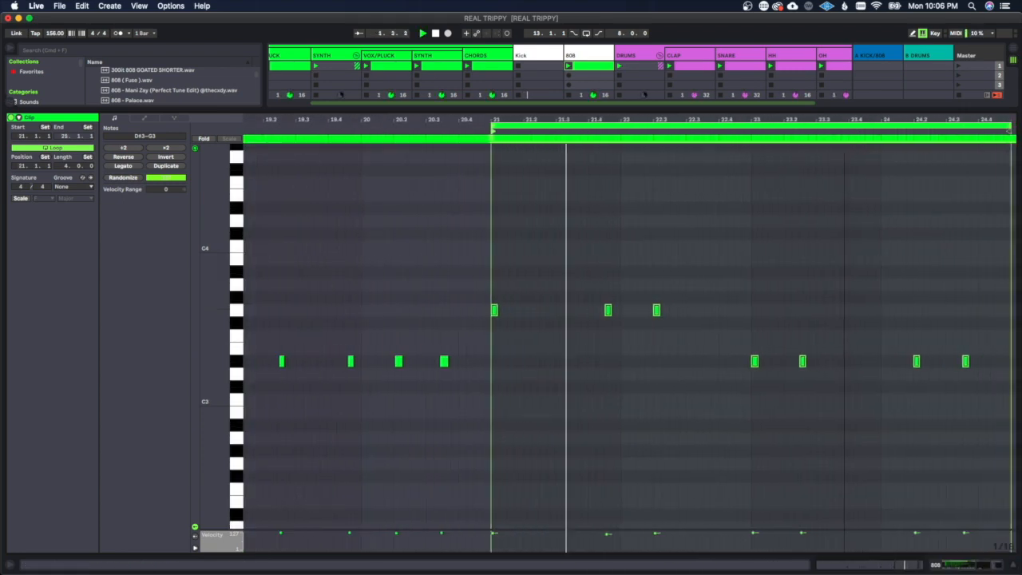
# Step: Add a D#3 note at 24.1.3 in the 808 clip
pyautogui.hscroll(3, 751, 351)
pyautogui.click(771, 424)
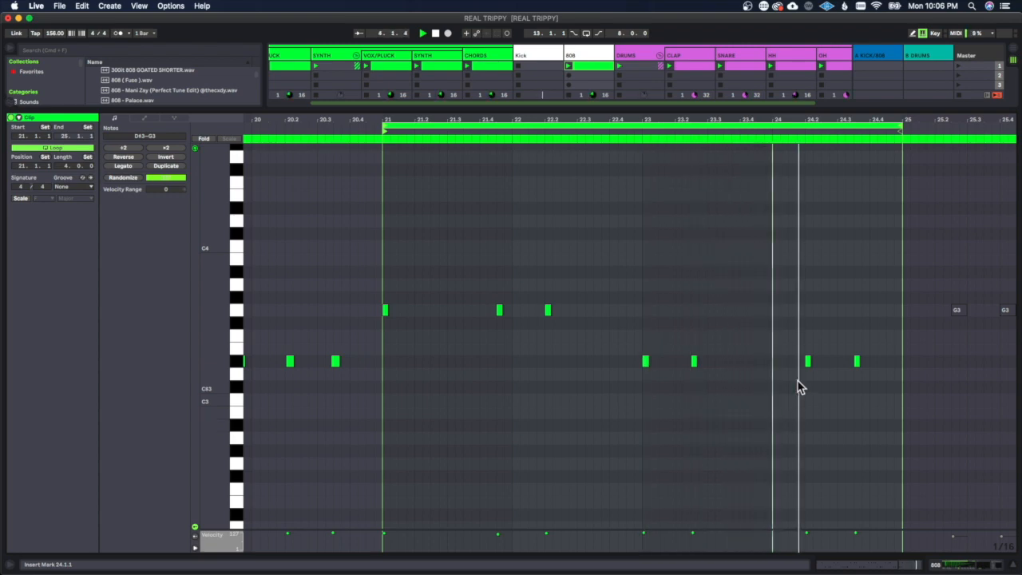
pyautogui.doubleClick(792, 361)
pyautogui.click(789, 437)
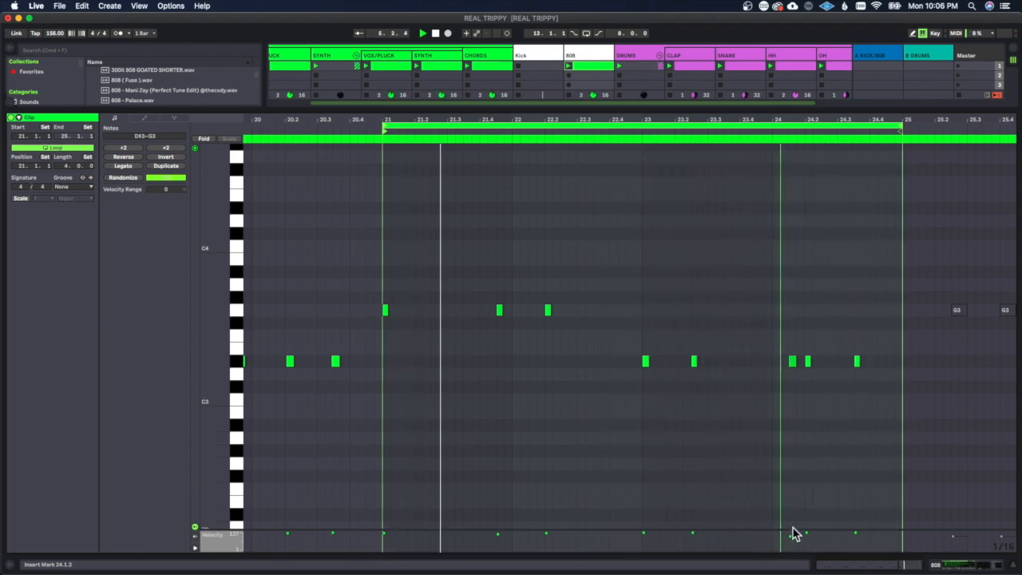
# Step: Lower the 808 note at 22.2 an octave to G2 and raise the one at 24.1.3 to D#4
pyautogui.click(548, 310)
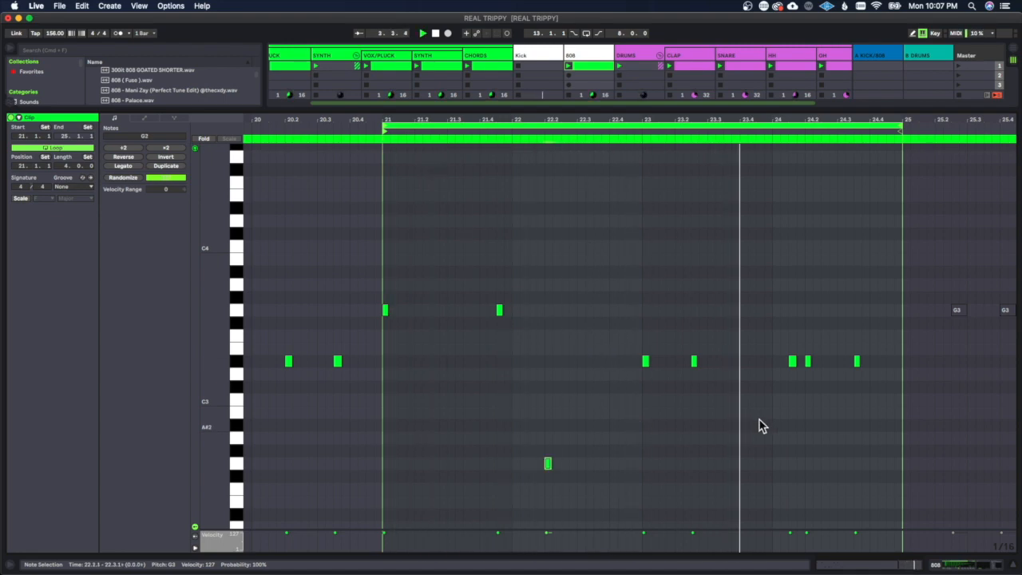
pyautogui.click(792, 361)
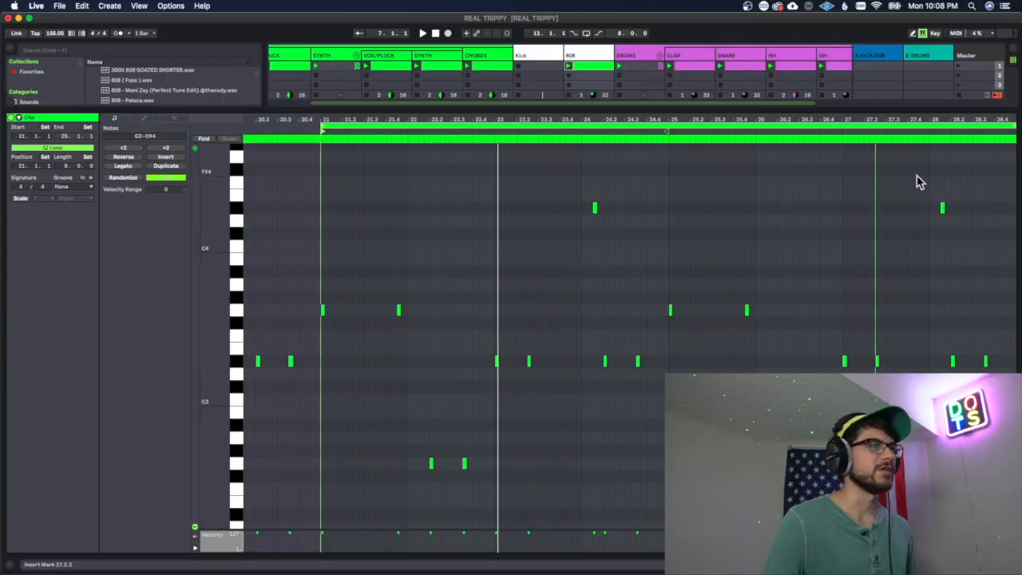
# Step: Add a D#3 note at 27.4 and a fast run of short D#3 notes at the end of bar 28 in the 808 clip
pyautogui.moveTo(933, 120); pyautogui.dragTo(936, 121)
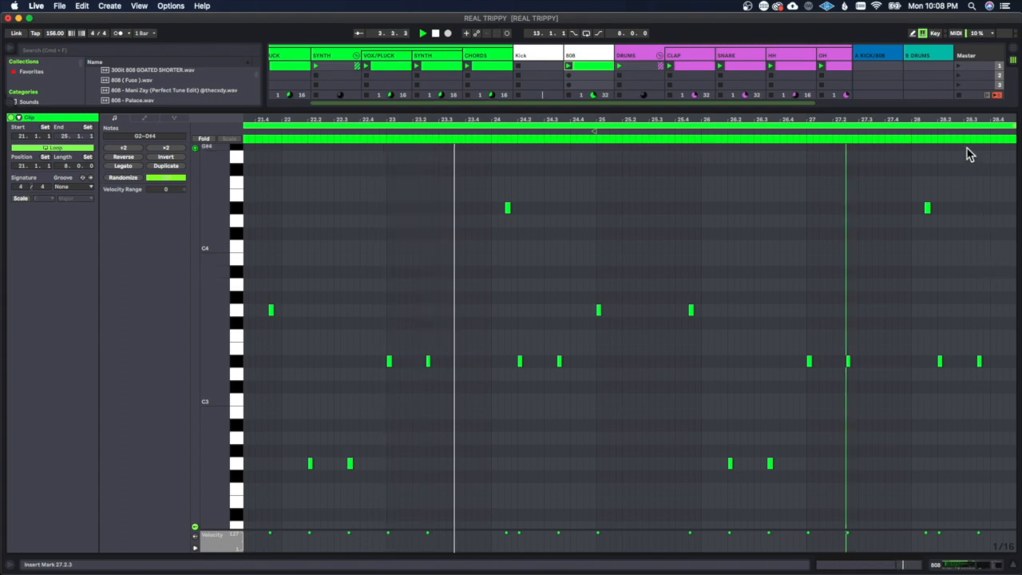
pyautogui.moveTo(975, 118); pyautogui.dragTo(953, 118)
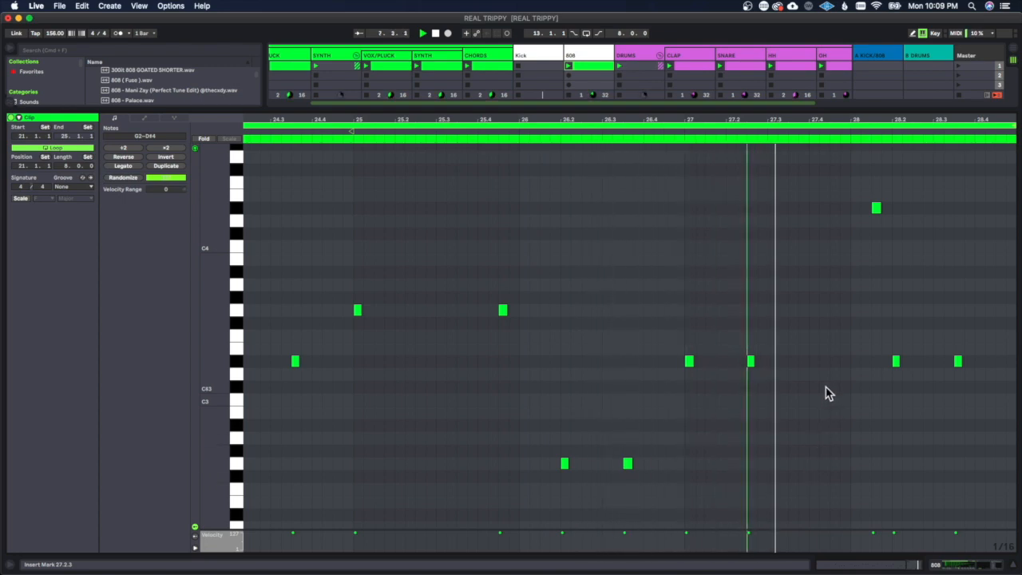
pyautogui.click(814, 362)
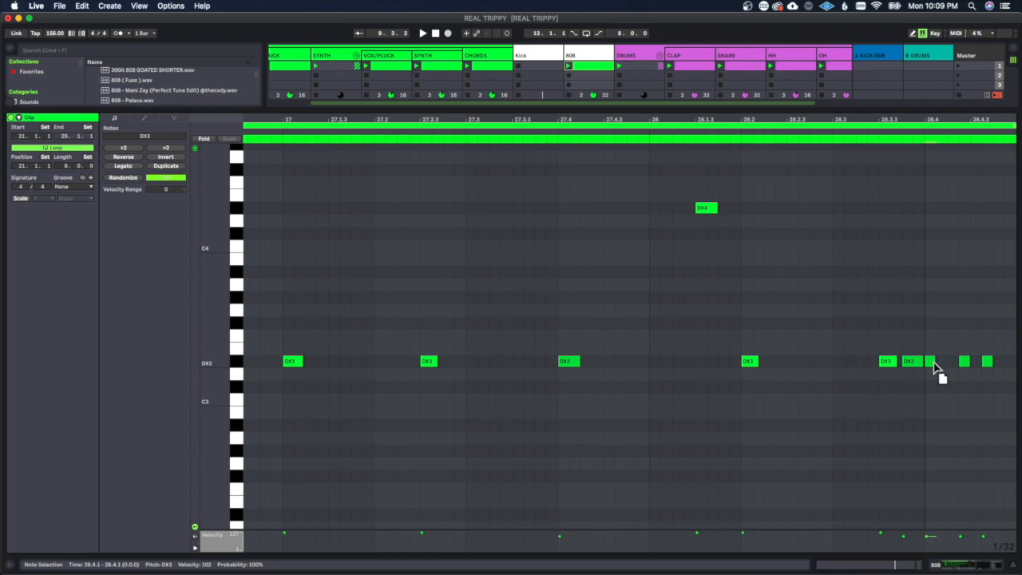
pyautogui.moveTo(987, 362); pyautogui.dragTo(974, 364)
pyautogui.moveTo(926, 117); pyautogui.dragTo(927, 60)
pyautogui.moveTo(949, 120); pyautogui.dragTo(949, 92)
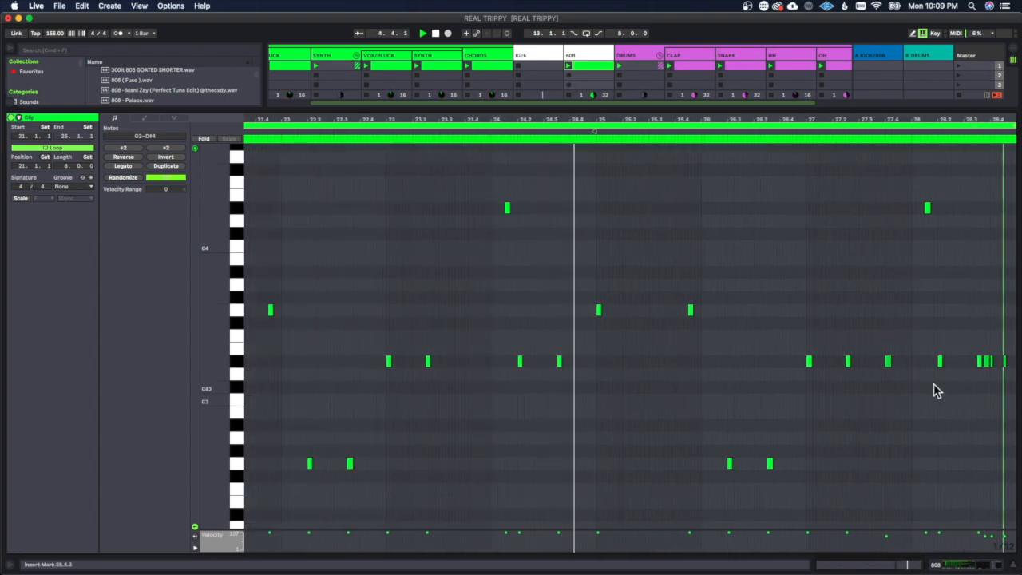